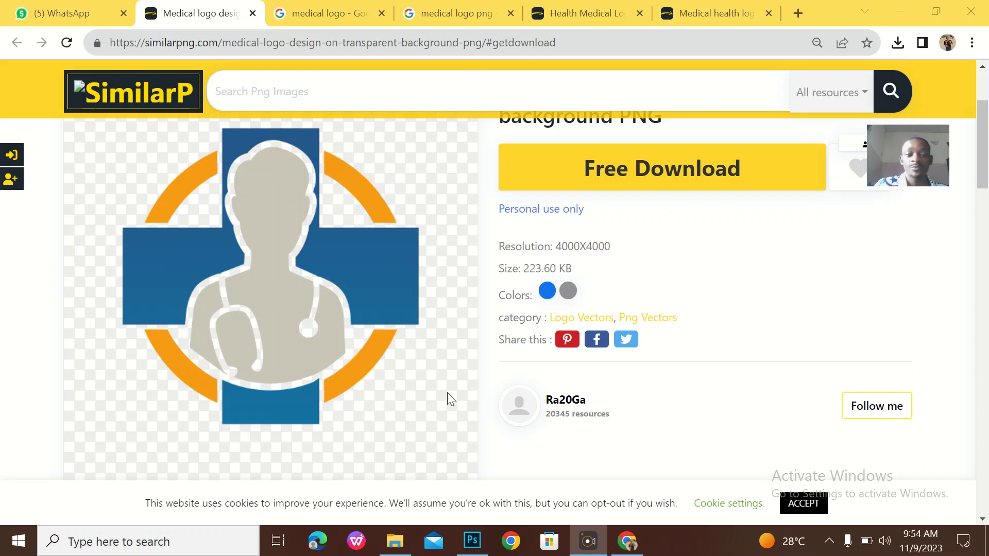
pyautogui.scroll(1, 409, 354)
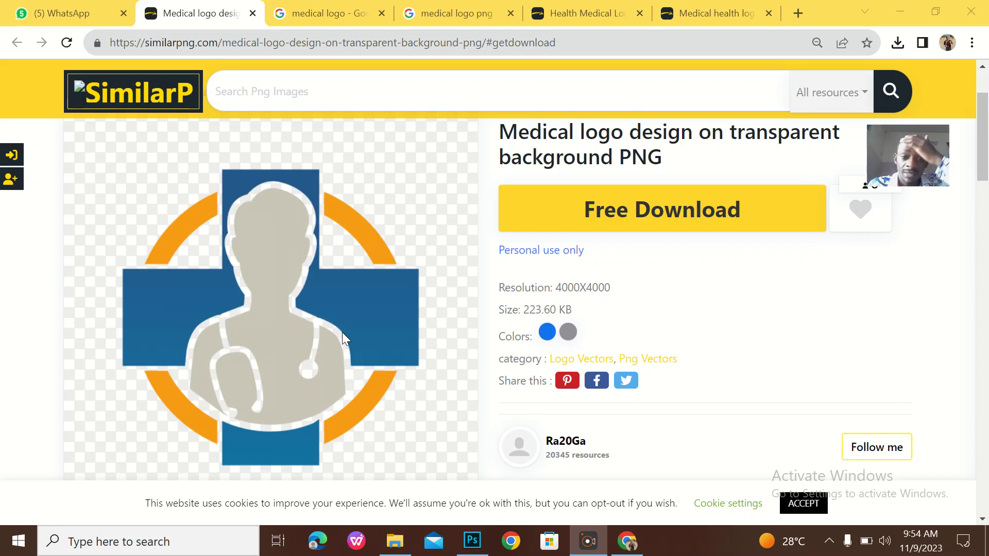
pyautogui.scroll(-1, 342, 333)
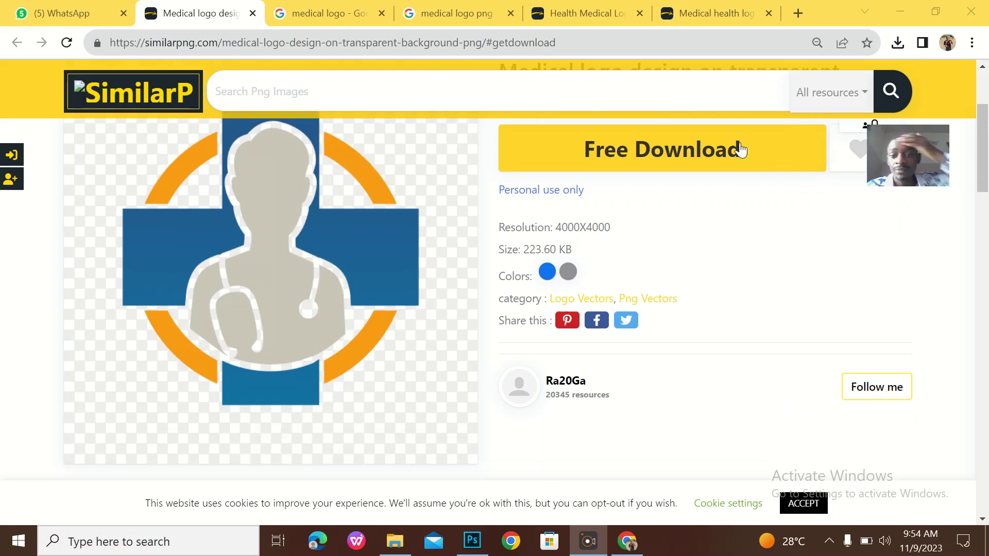
pyautogui.scroll(1, 209, 281)
pyautogui.scroll(-1, 208, 280)
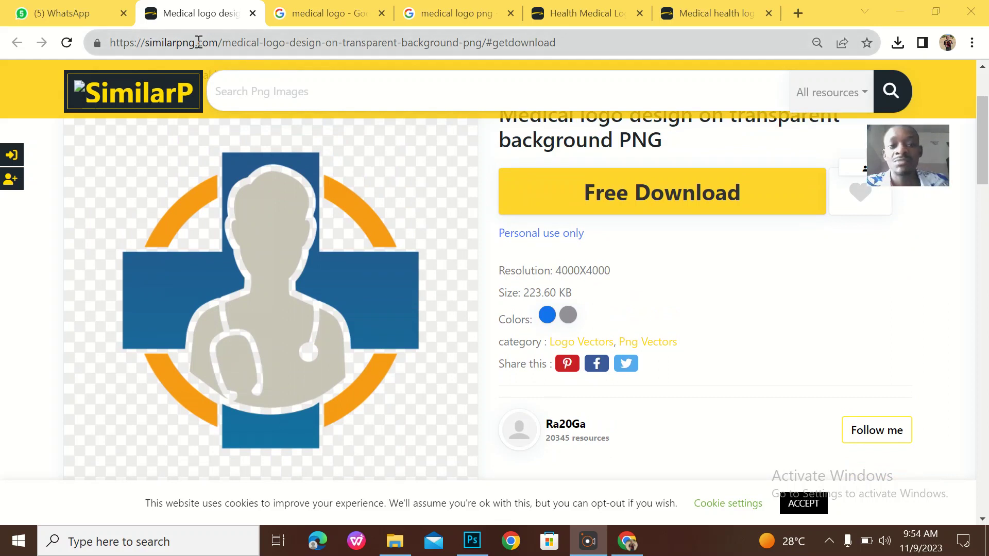
pyautogui.click(229, 42)
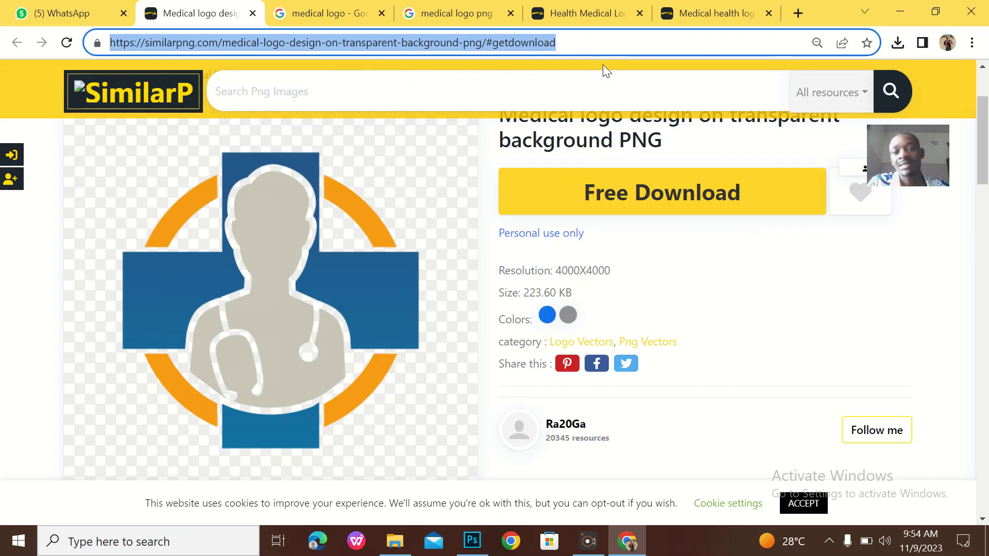
pyautogui.click(558, 42)
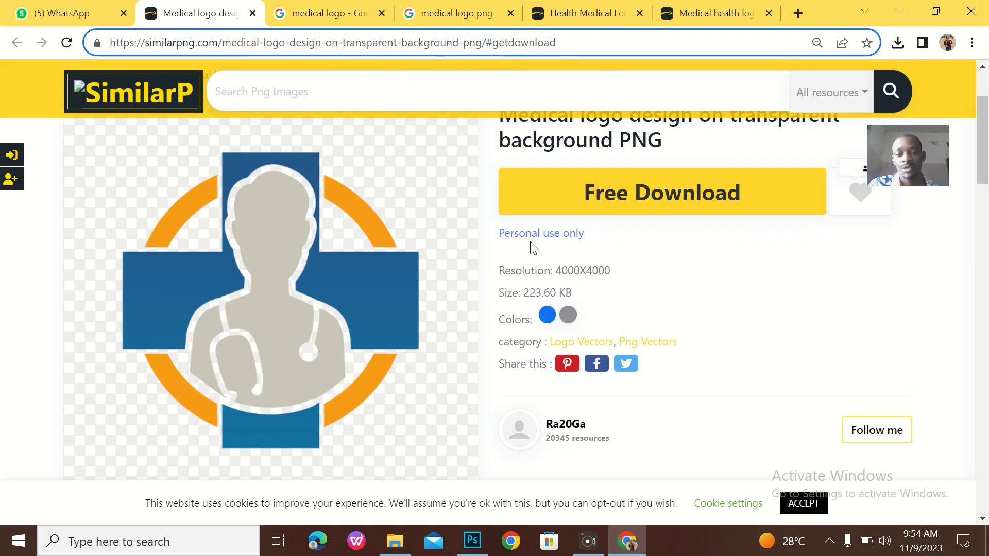
# Step: Download the free "Medical logo design on transparent background" PNG through the page's robot-check dialog
pyautogui.scroll(3, 517, 246)
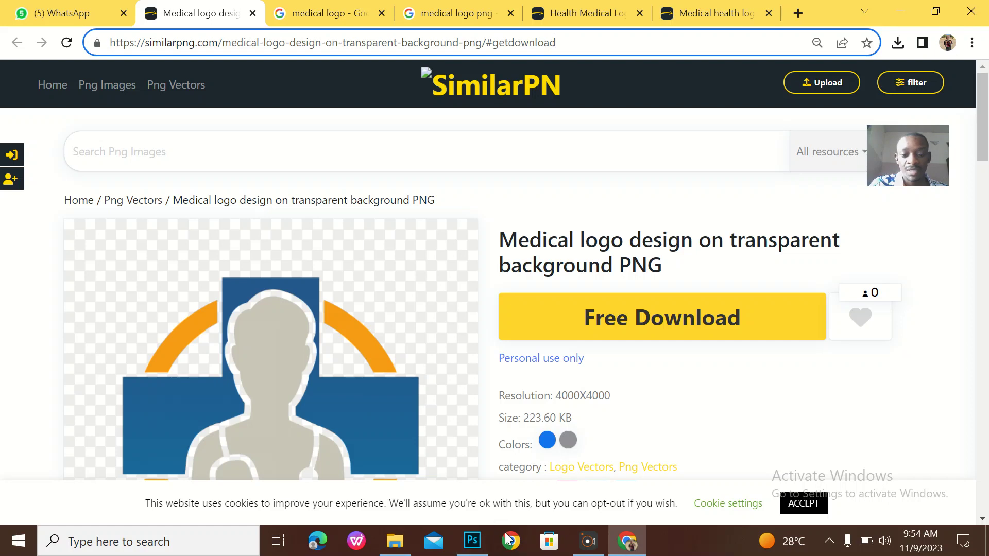
pyautogui.click(612, 335)
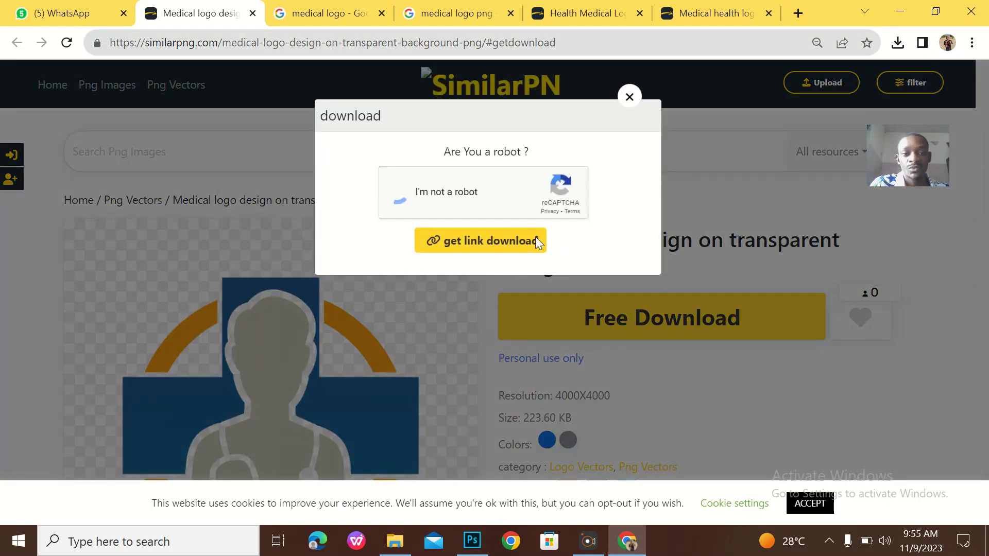
pyautogui.click(471, 242)
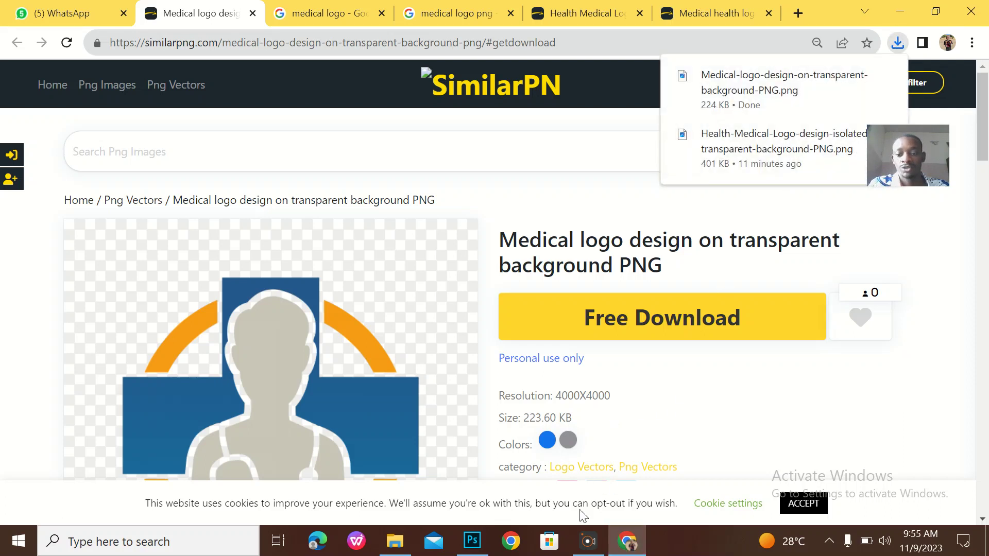
# Step: Switch to Photoshop and create a 3000 x 3000 pixel, 300 ppi RGB document with the off-white background colour fcfafa
pyautogui.click(472, 538)
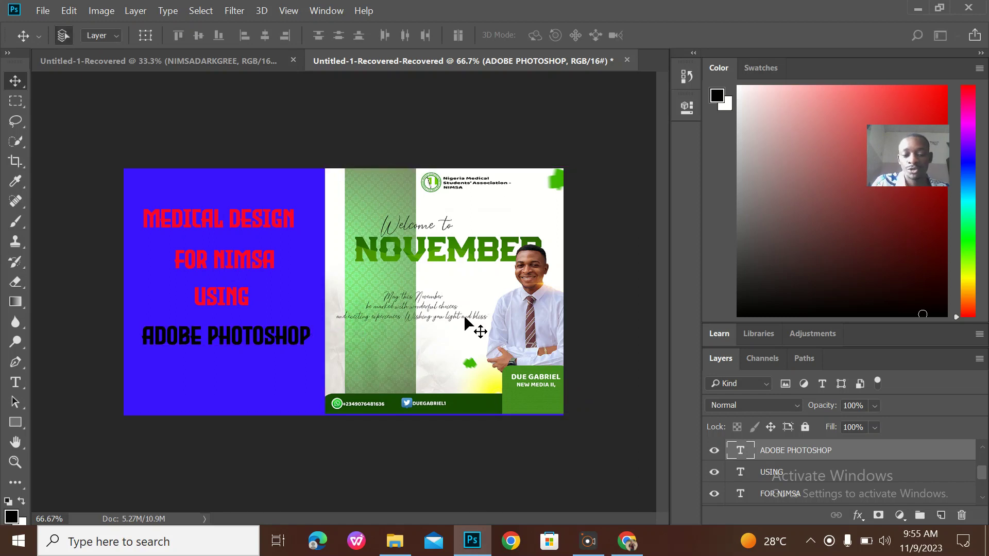
pyautogui.hotkey('ctrl', 'n')
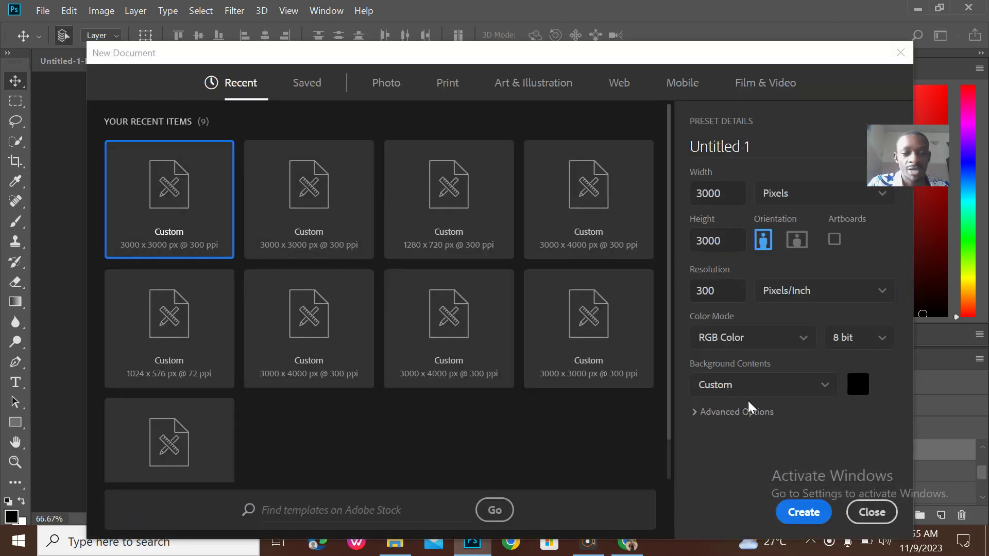
pyautogui.click(861, 384)
pyautogui.click(443, 97)
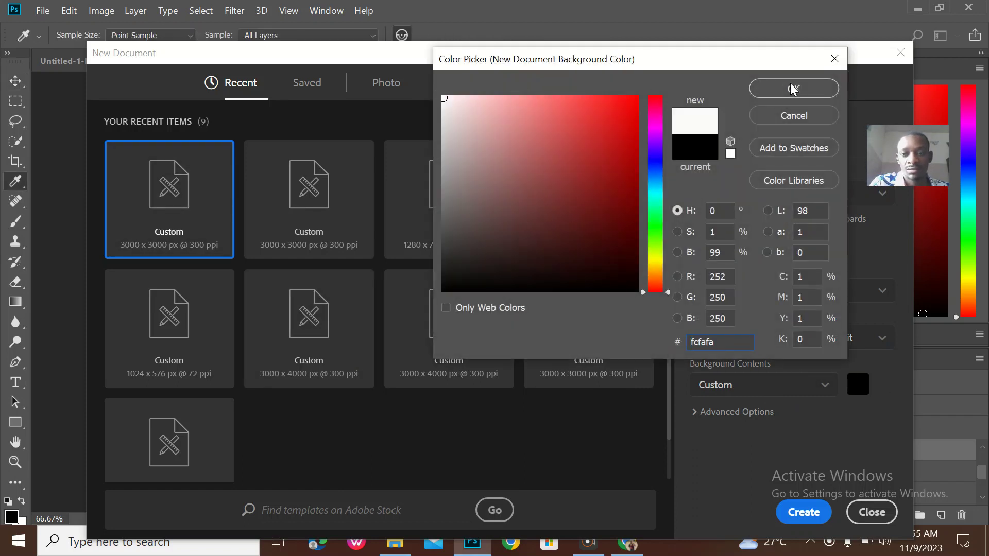
pyautogui.click(793, 89)
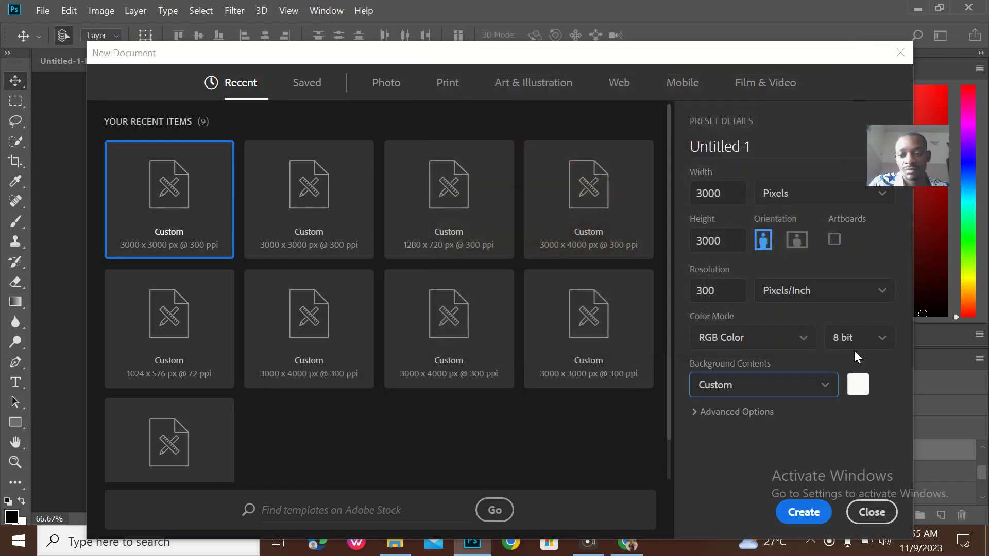
pyautogui.click(811, 511)
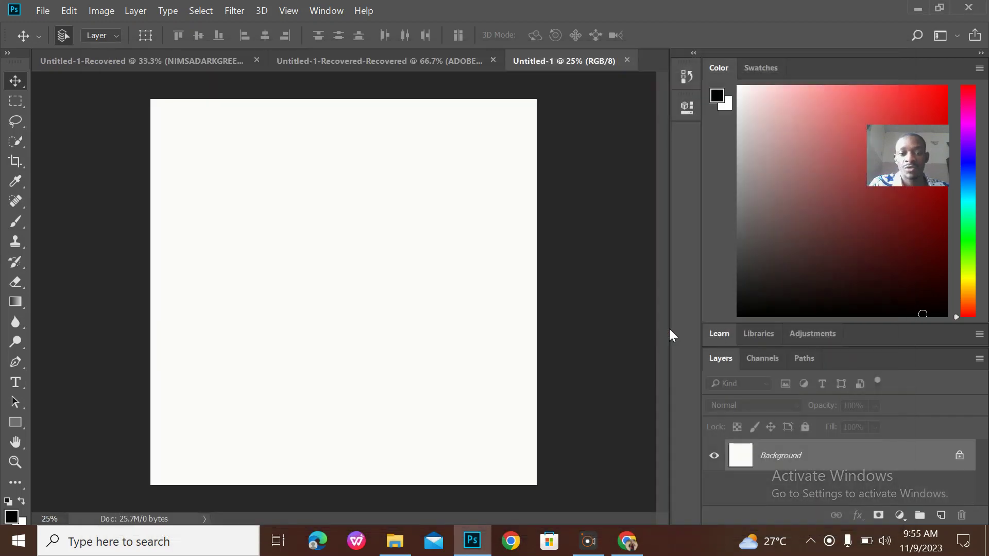
# Step: Shrink the browser window over Photoshop and place the downloaded medical logo PNG from its download list into the new document
pyautogui.click(627, 541)
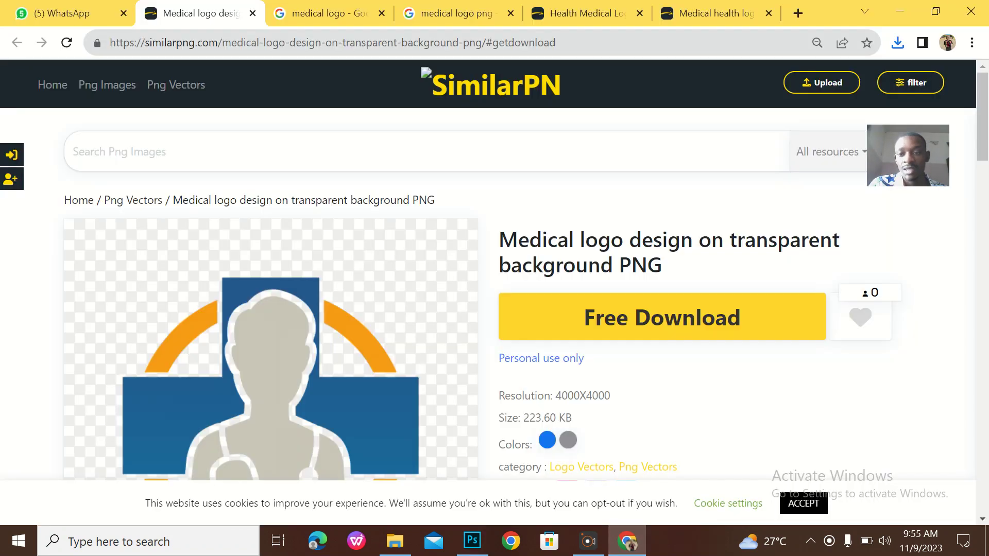
pyautogui.click(935, 13)
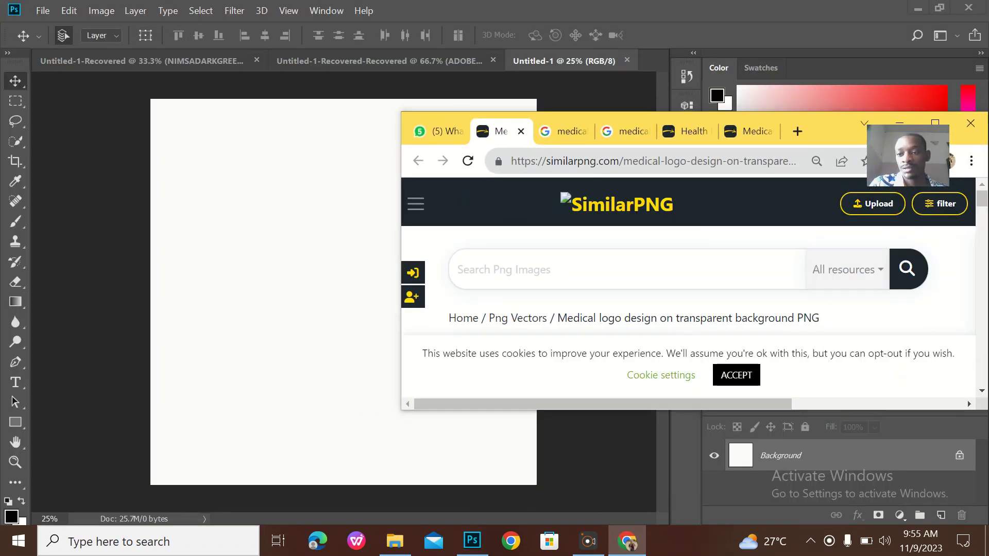
pyautogui.click(892, 166)
pyautogui.moveTo(773, 229); pyautogui.dragTo(330, 227)
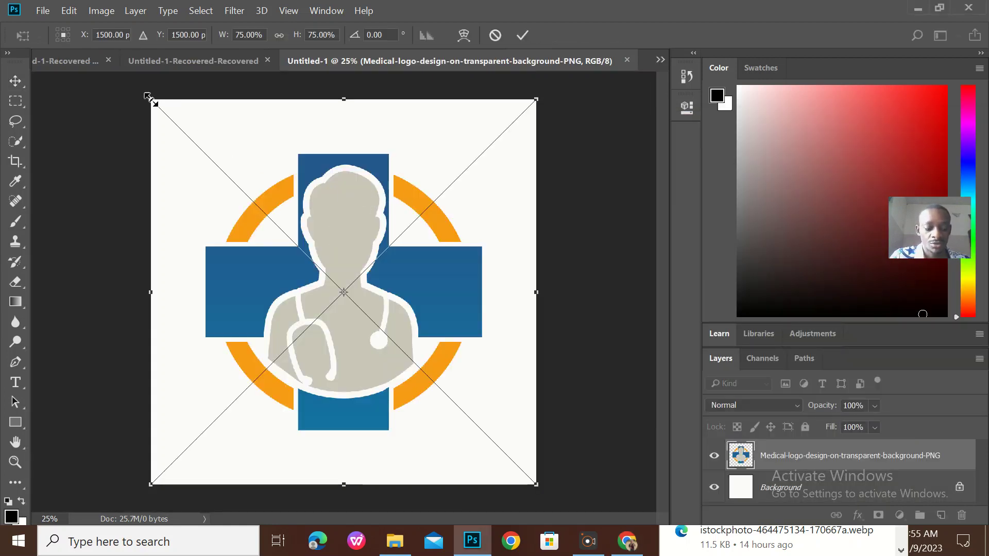
# Step: Scale the placed logo to about 44% and position it horizontally centred in the upper half of the canvas
pyautogui.moveTo(150, 98); pyautogui.dragTo(338, 229)
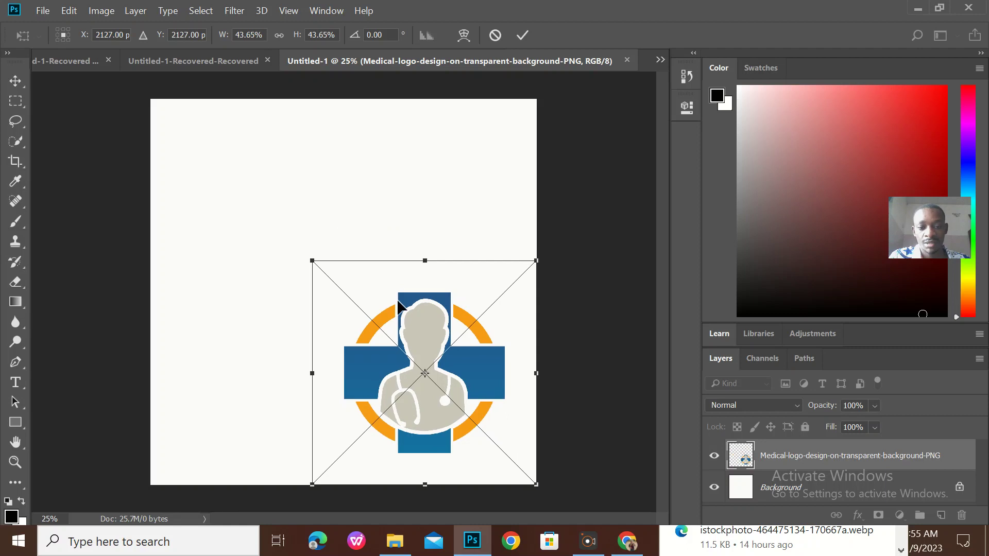
pyautogui.moveTo(434, 318); pyautogui.dragTo(349, 191)
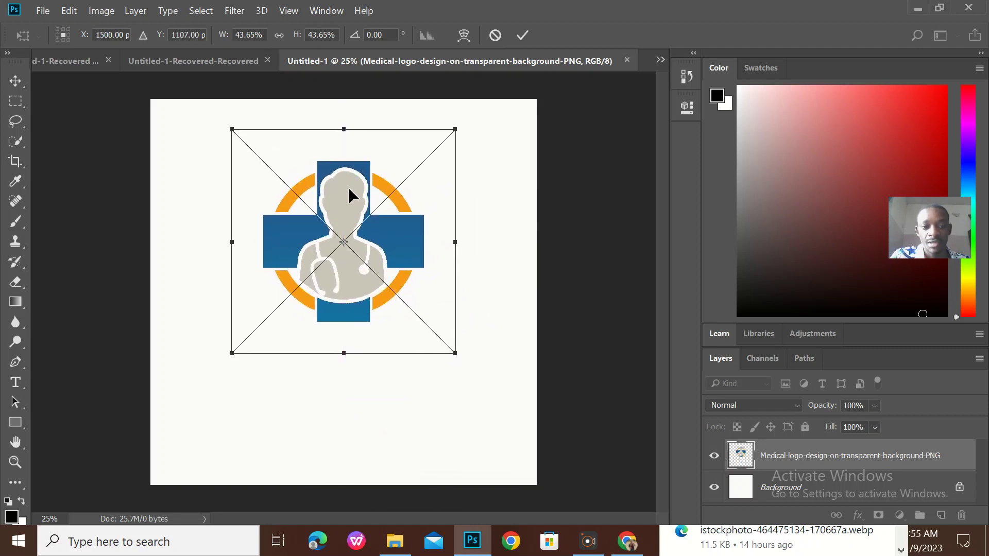
pyautogui.click(523, 35)
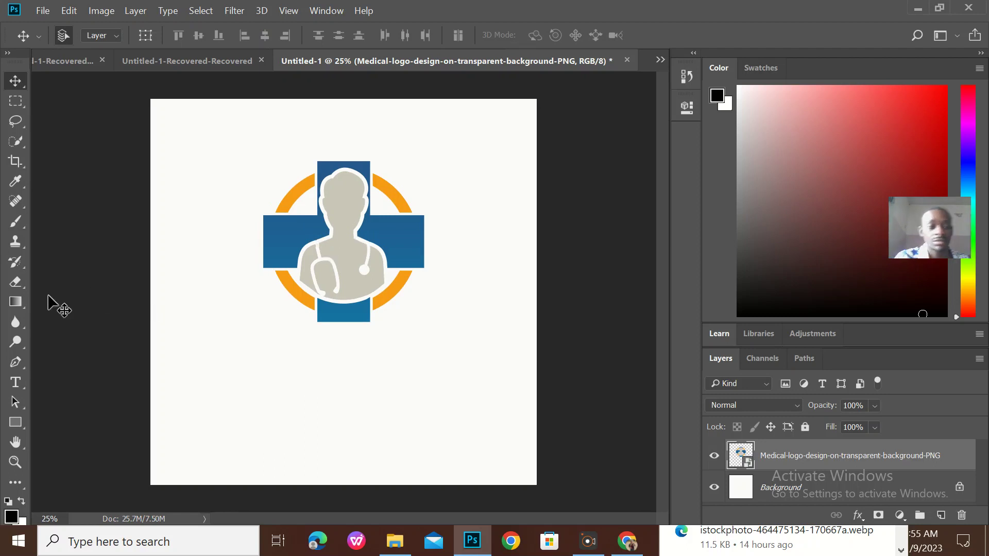
# Step: Add a text layer reading "JESSYDOM" in capitals below the logo
pyautogui.click(16, 382)
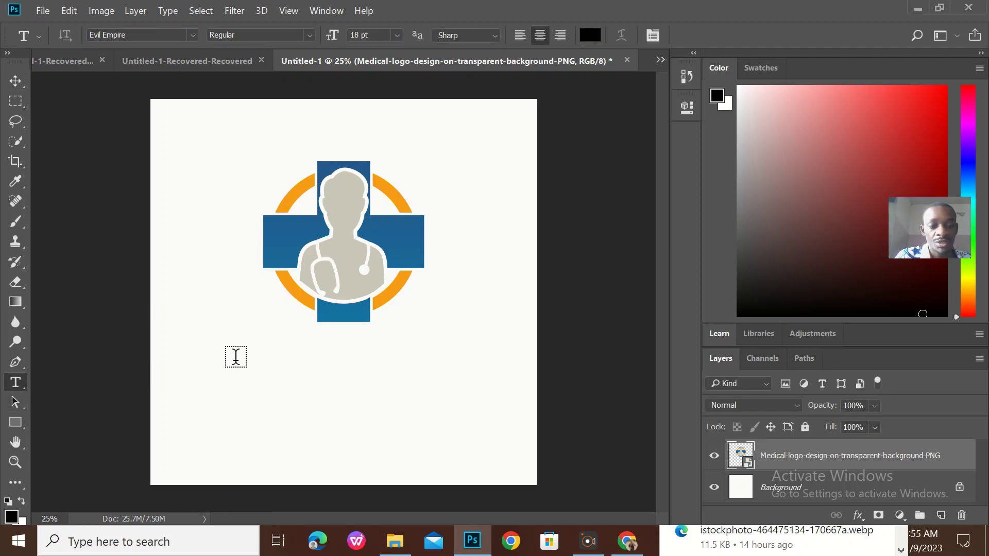
pyautogui.click(234, 356)
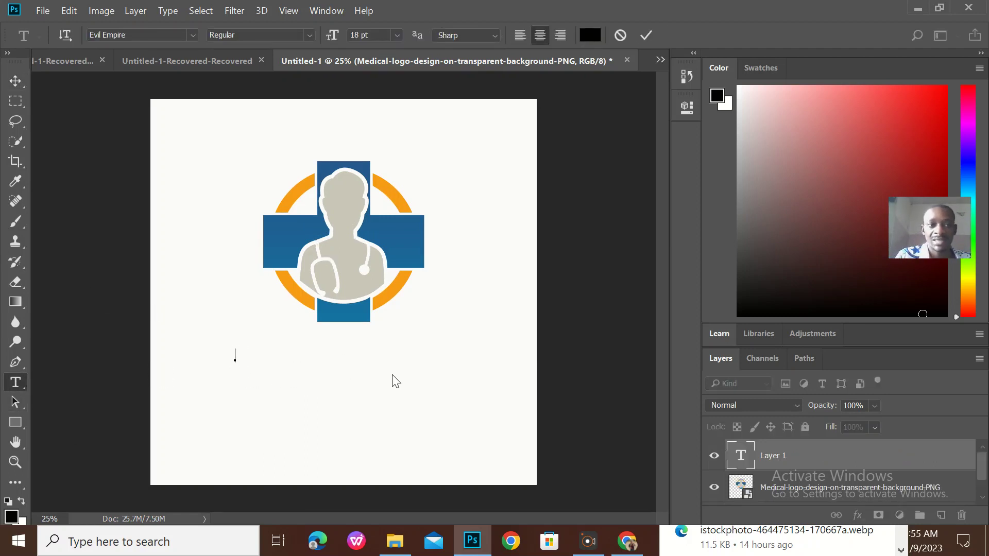
pyautogui.press('capslock')
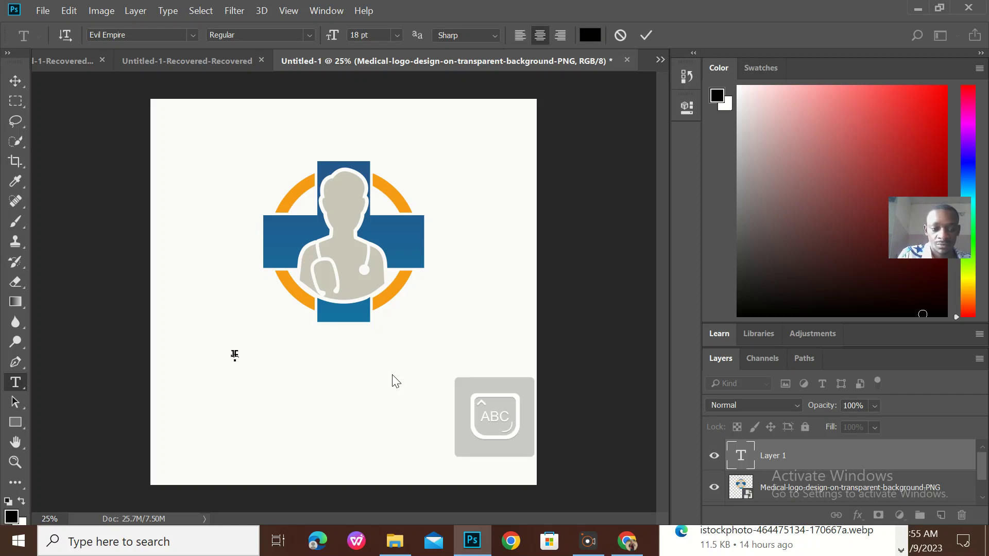
pyautogui.write('JESSYDOM')
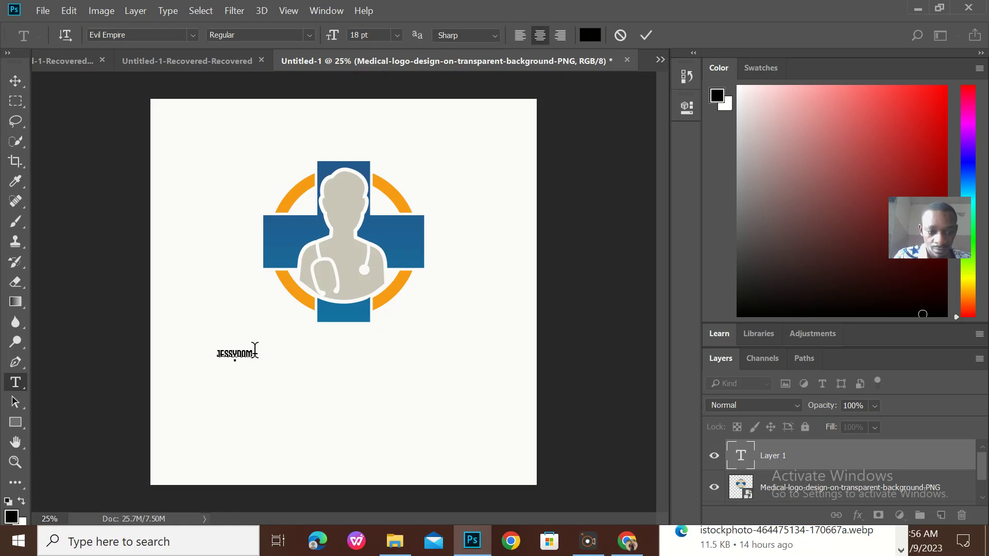
# Step: Set the "JESSYDOM" text size to 100 pt and centre the text directly beneath the logo
pyautogui.moveTo(254, 355); pyautogui.dragTo(190, 353)
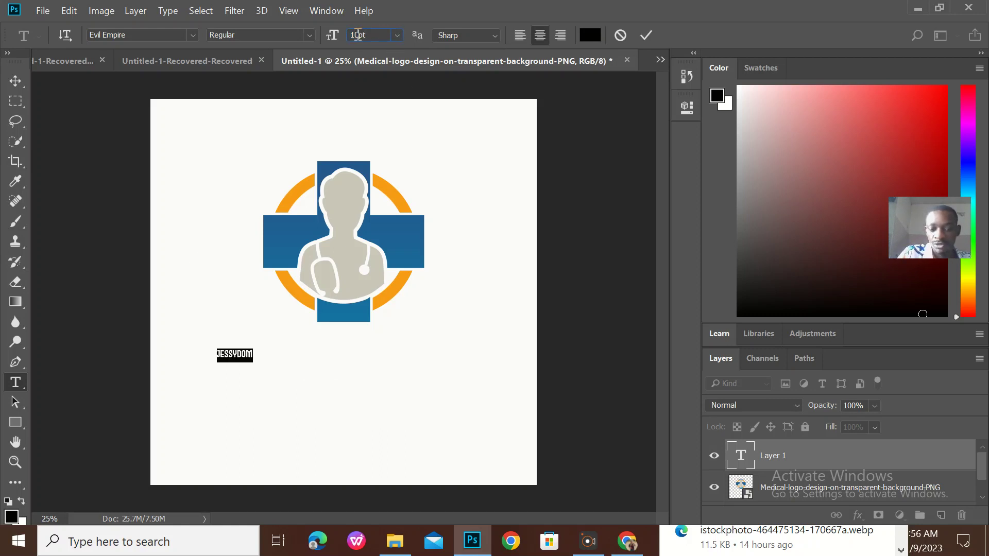
pyautogui.press('Return')
pyautogui.moveTo(354, 395); pyautogui.dragTo(459, 413)
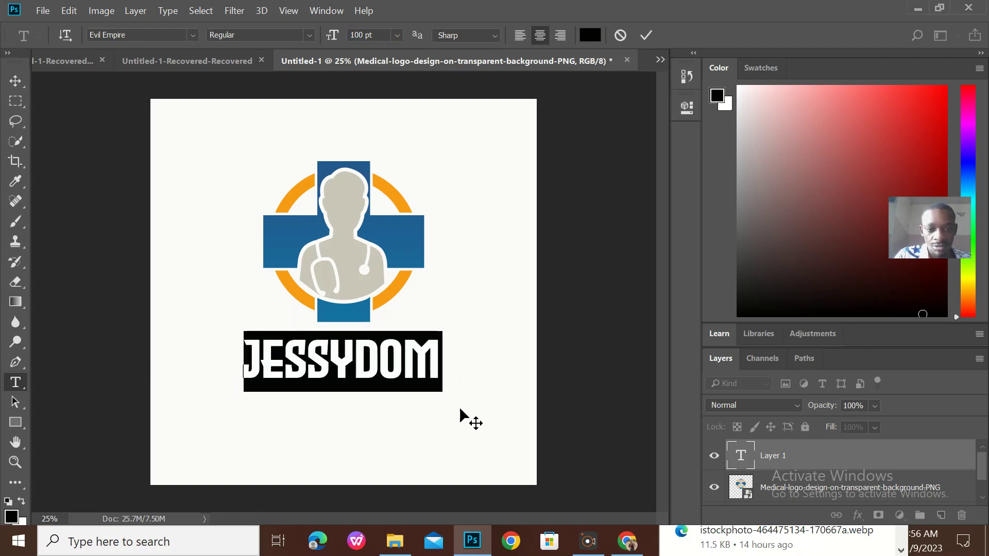
pyautogui.click(647, 36)
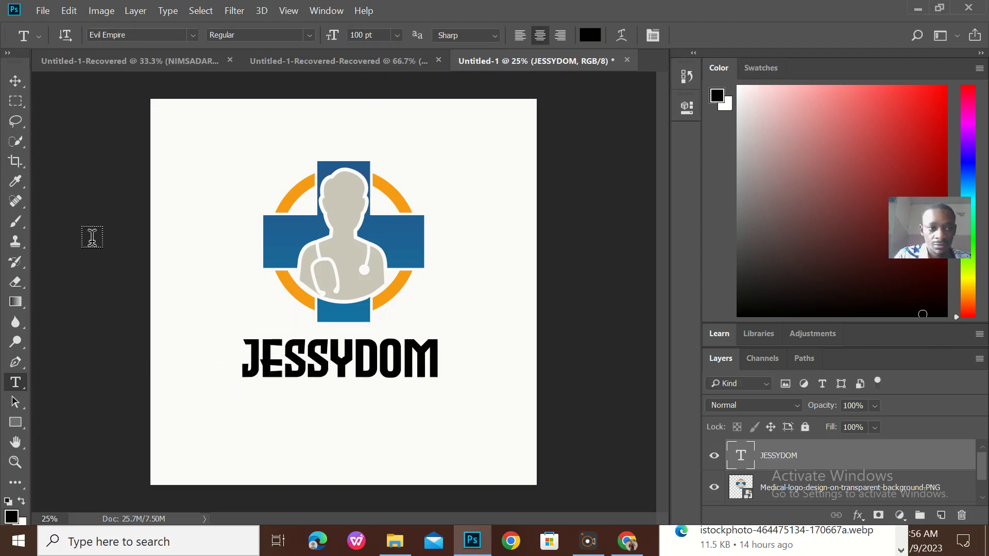
pyautogui.click(15, 81)
pyautogui.moveTo(354, 376)
pyautogui.mouseDown()
pyautogui.moveTo(335, 366)
pyautogui.moveTo(345, 365)
pyautogui.mouseUp()
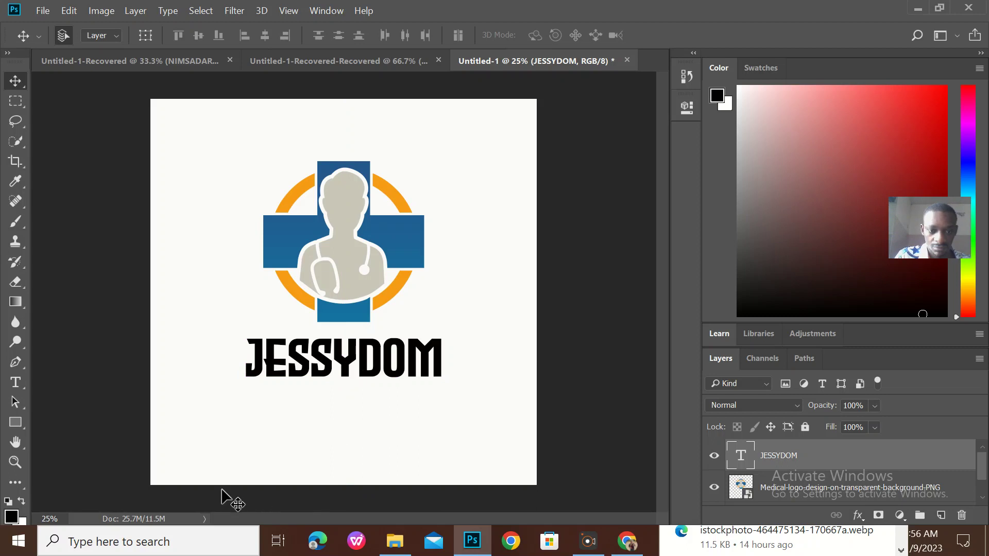
# Step: Add a second text layer reading "CLINICAL MATERIALS VENDOR" below the "JESSYDOM" text
pyautogui.click(15, 382)
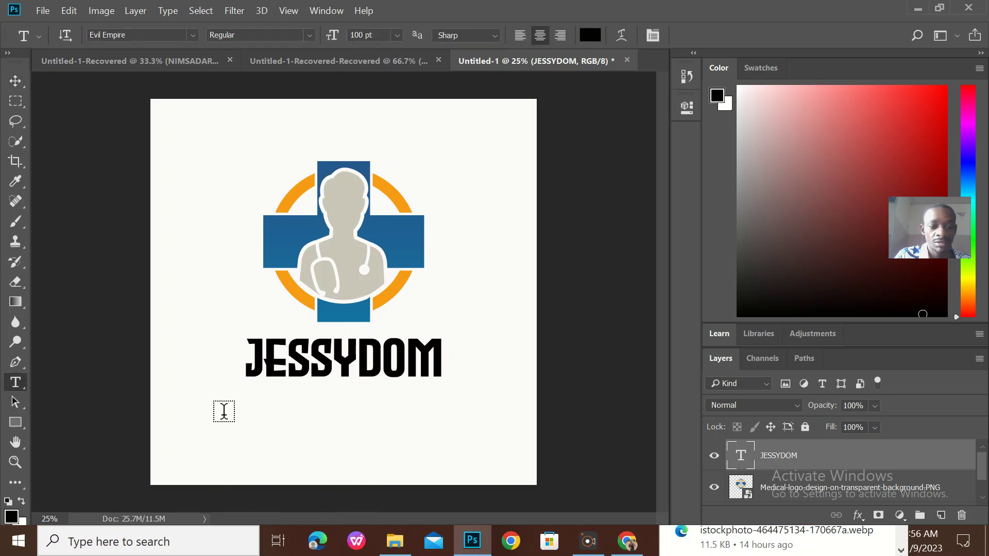
pyautogui.click(223, 412)
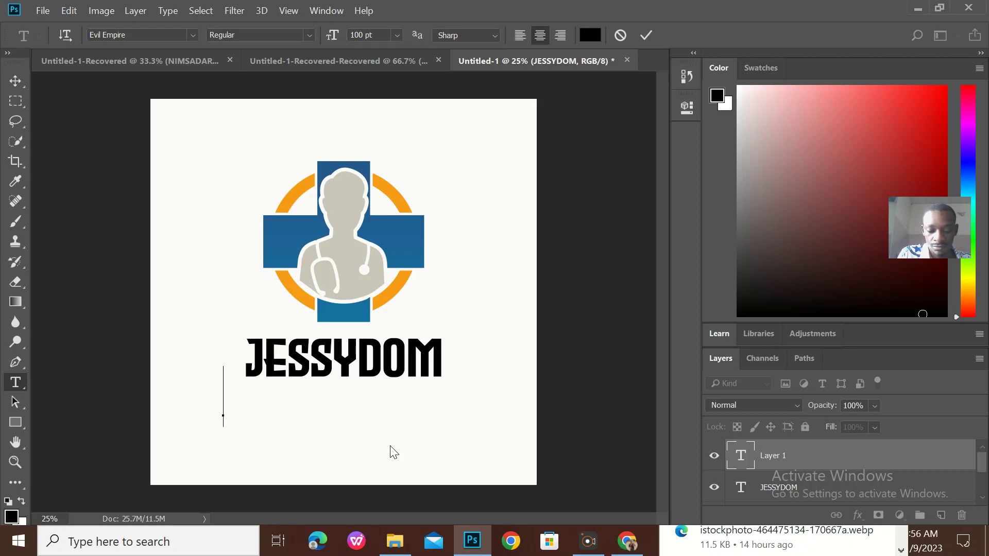
pyautogui.write('CLINI')
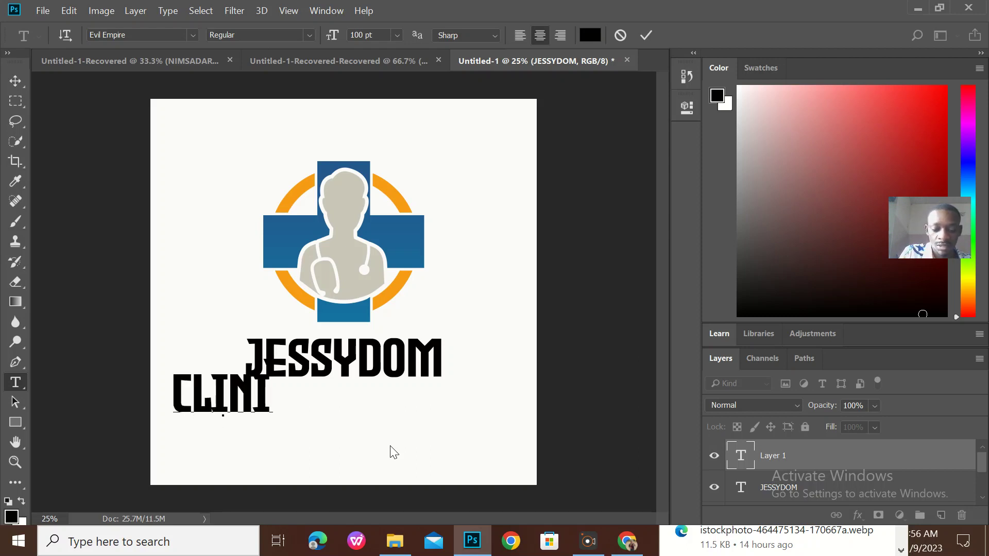
pyautogui.write('CAL M')
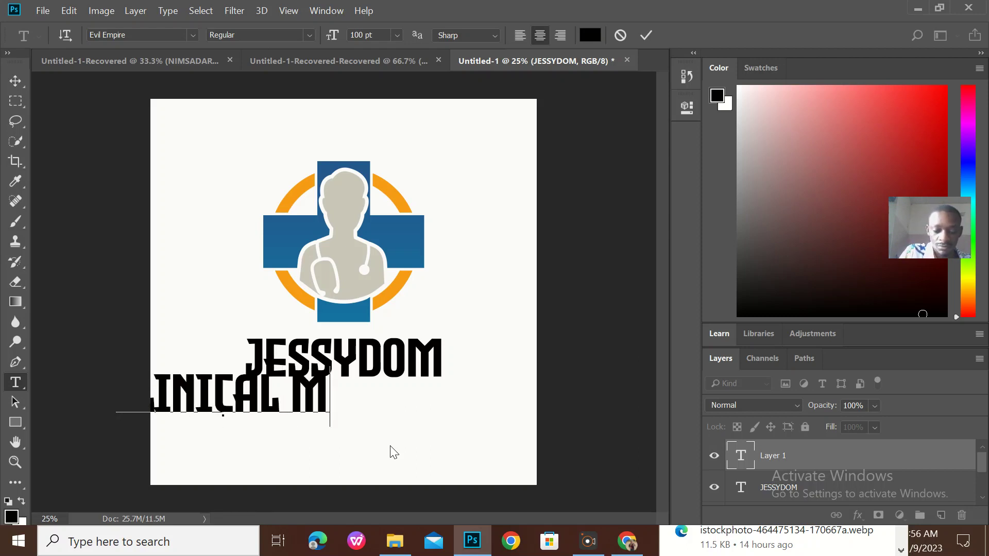
pyautogui.write('ATERIAL')
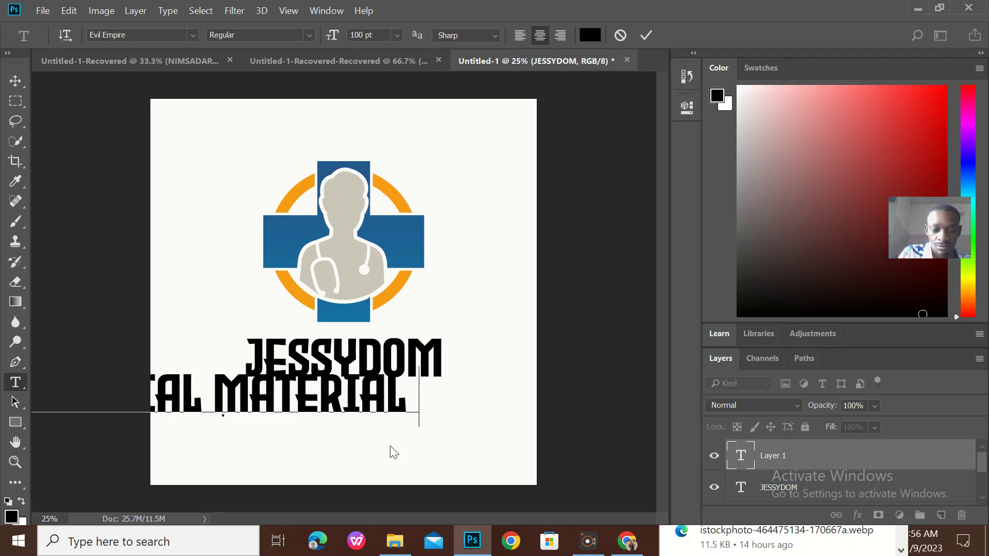
pyautogui.write('S VENDOR')
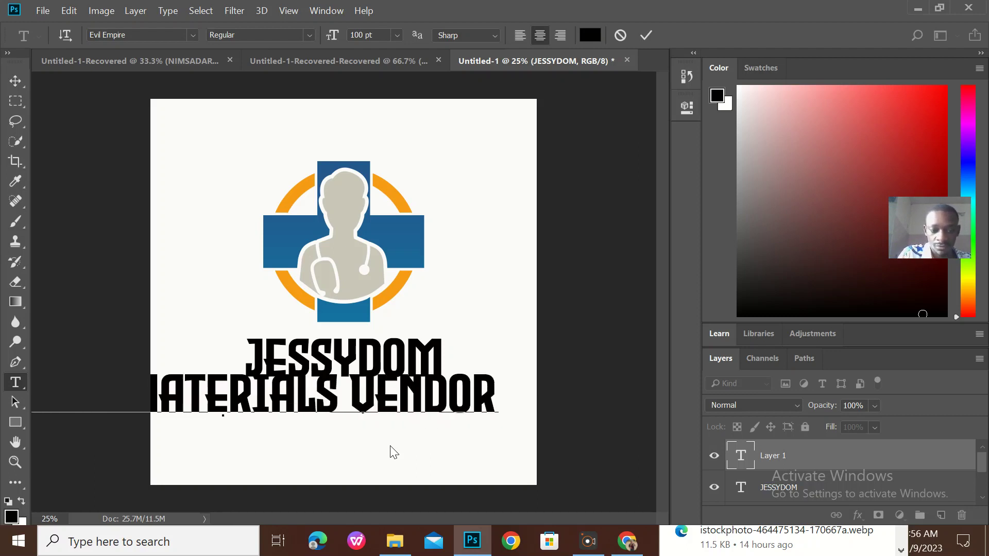
# Step: Set the size of the whole "CLINICAL MATERIALS VENDOR" text to 72 pt
pyautogui.moveTo(523, 412); pyautogui.dragTo(1, 354)
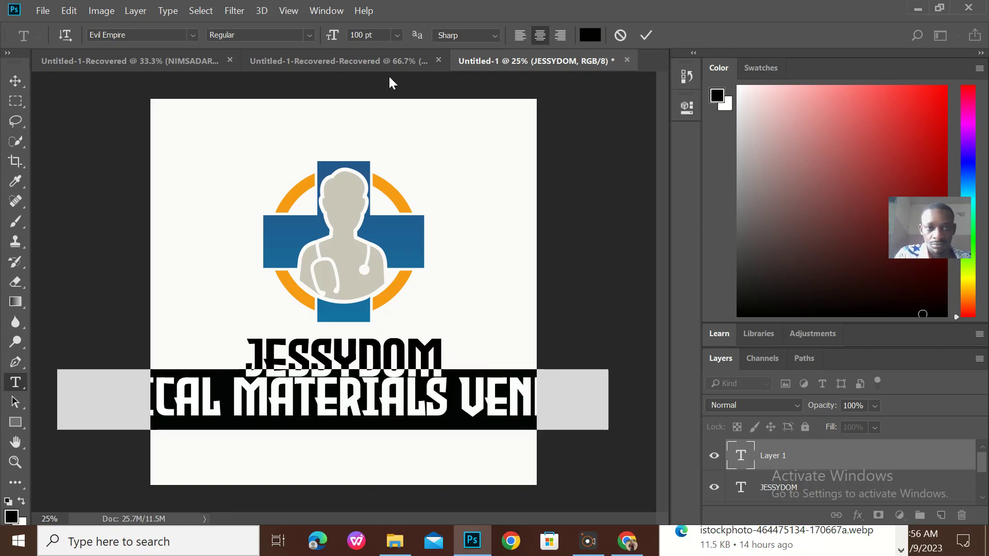
pyautogui.click(397, 35)
pyautogui.click(379, 238)
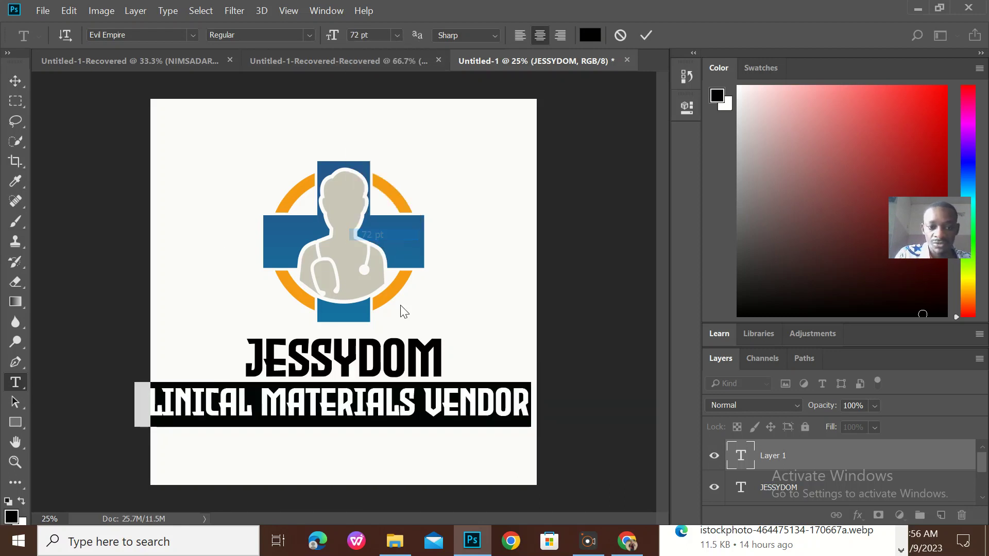
# Step: Set the "CLINICAL MATERIALS VENDOR" text to 60 pt and centre it directly beneath "JESSYDOM"
pyautogui.click(397, 35)
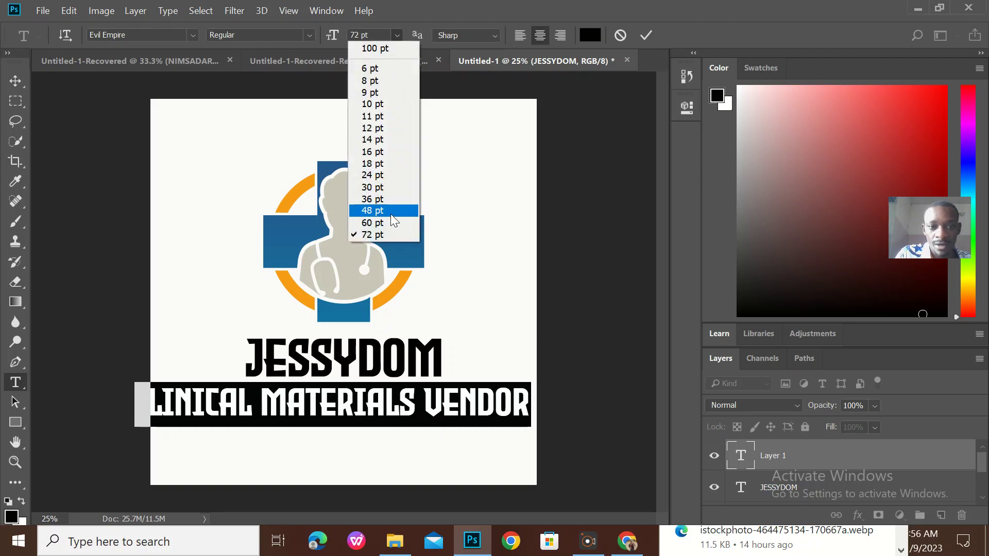
pyautogui.click(381, 227)
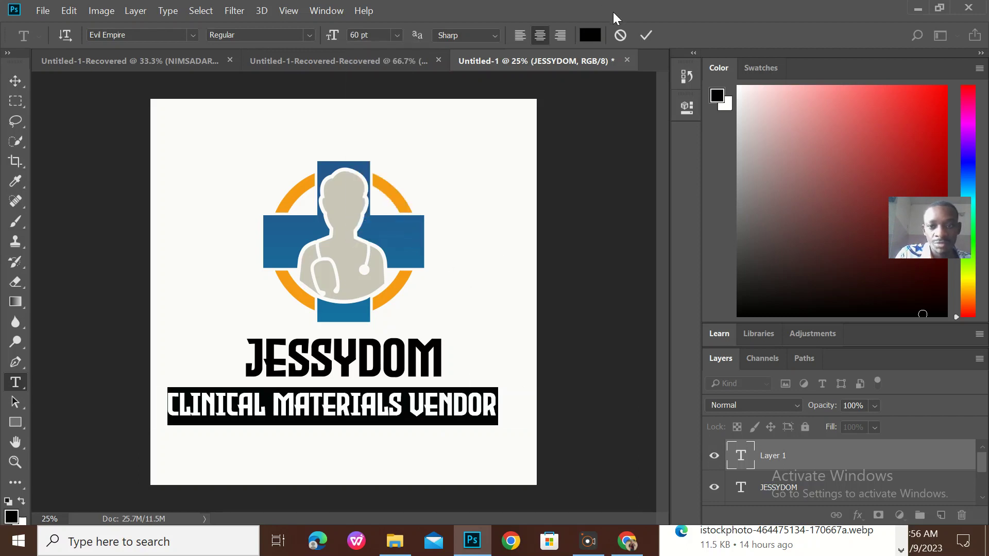
pyautogui.click(646, 35)
pyautogui.click(15, 81)
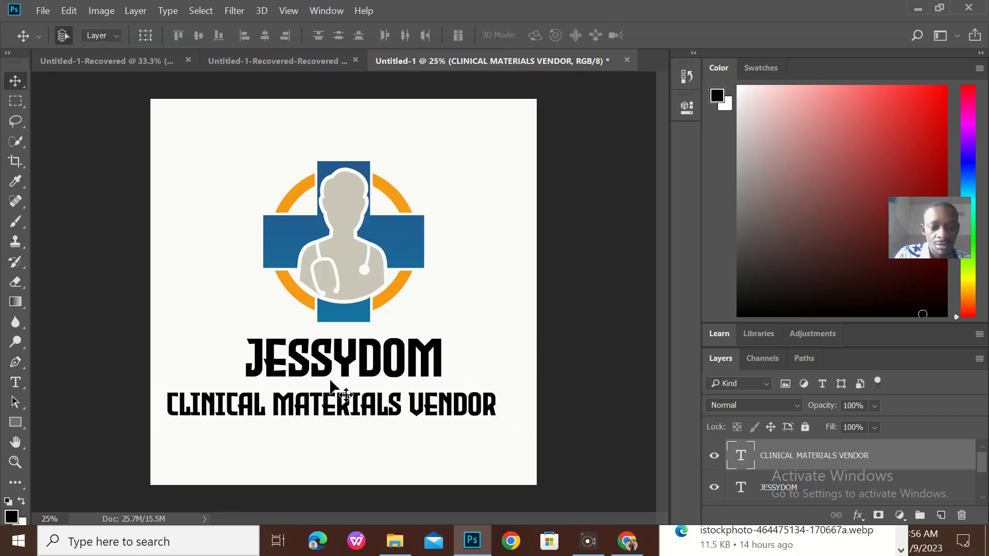
pyautogui.moveTo(348, 426); pyautogui.dragTo(357, 409)
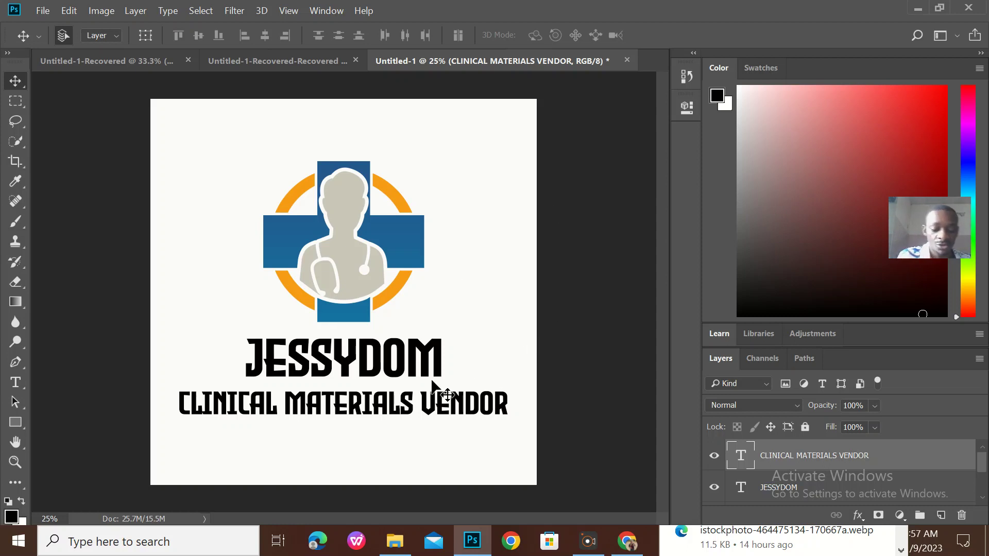
pyautogui.press('ctrl')
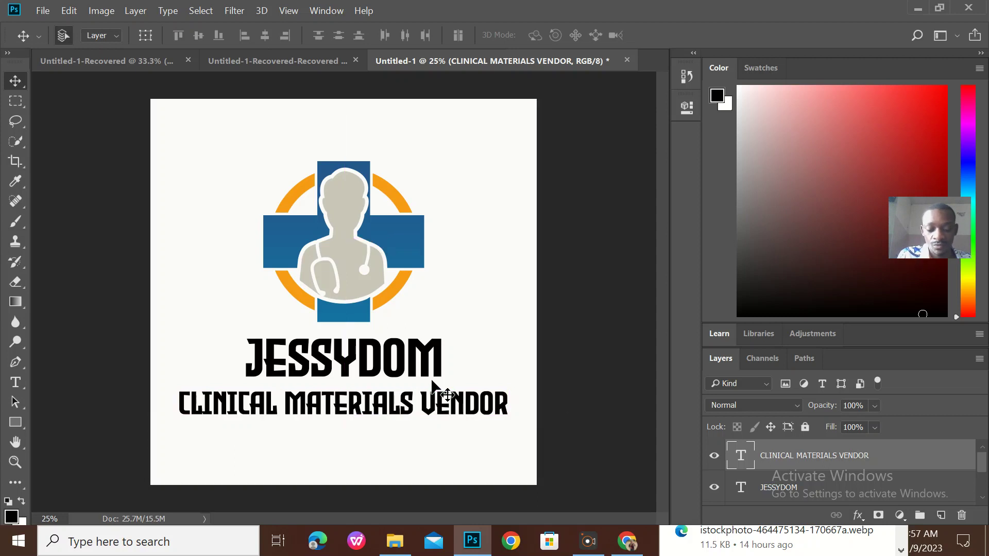
pyautogui.click(514, 343)
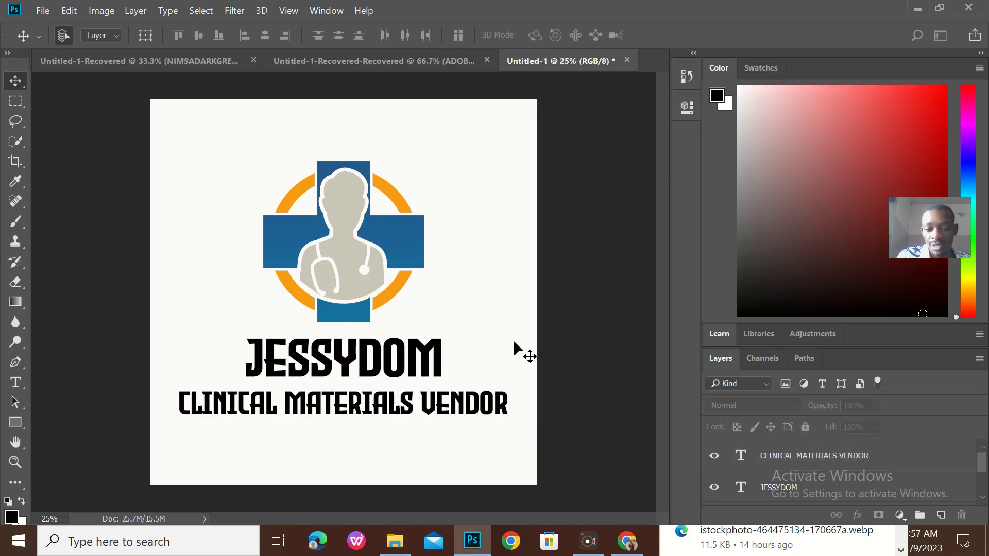
# Step: Create a new 3000 x 3000 px document at 300 ppi with a black (000000) background
pyautogui.hotkey('ctrl', 'n')
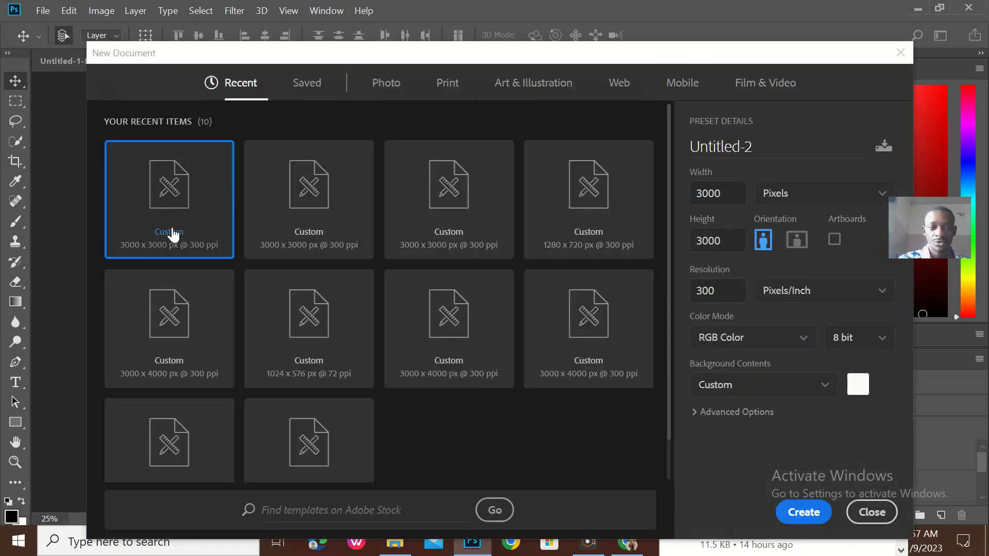
pyautogui.click(864, 390)
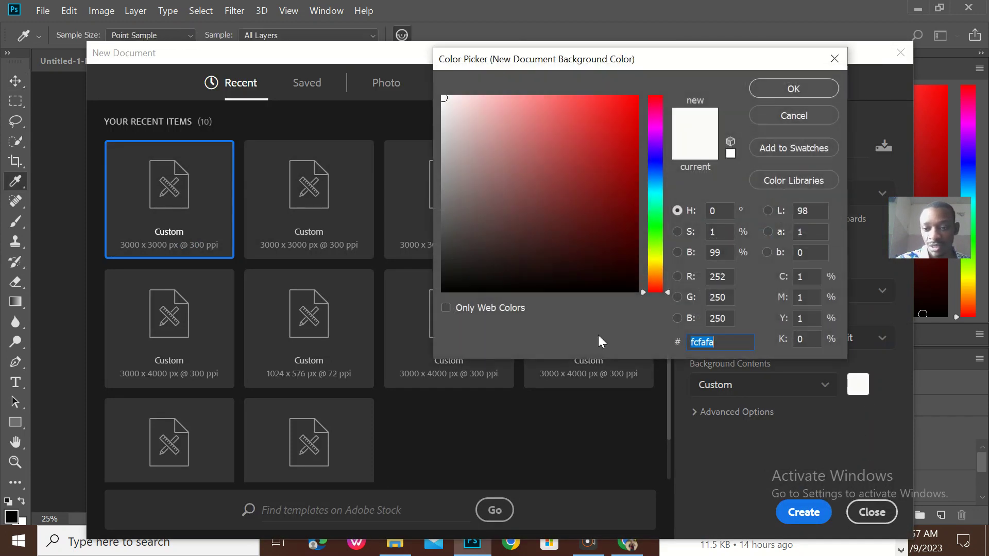
pyautogui.click(446, 292)
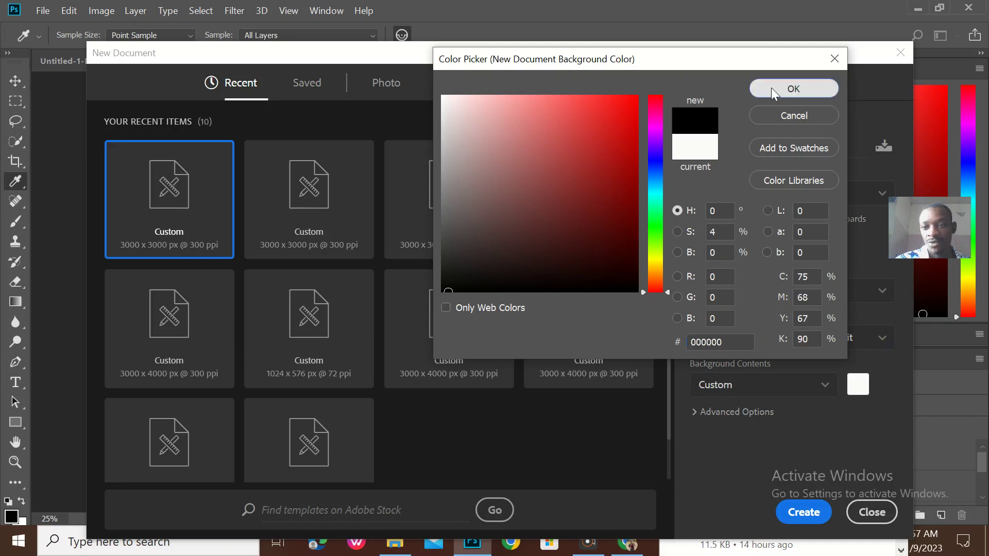
pyautogui.click(778, 89)
pyautogui.click(813, 525)
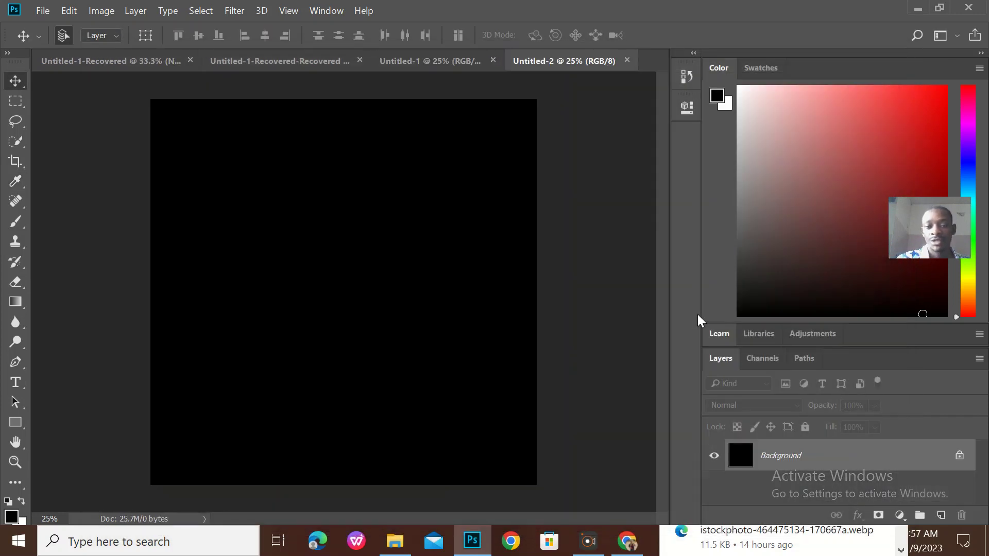
# Step: Copy the medical logo and the "JESSYDOM" text from Untitled-1 into the black Untitled-2 document, with the text beneath the logo
pyautogui.click(424, 62)
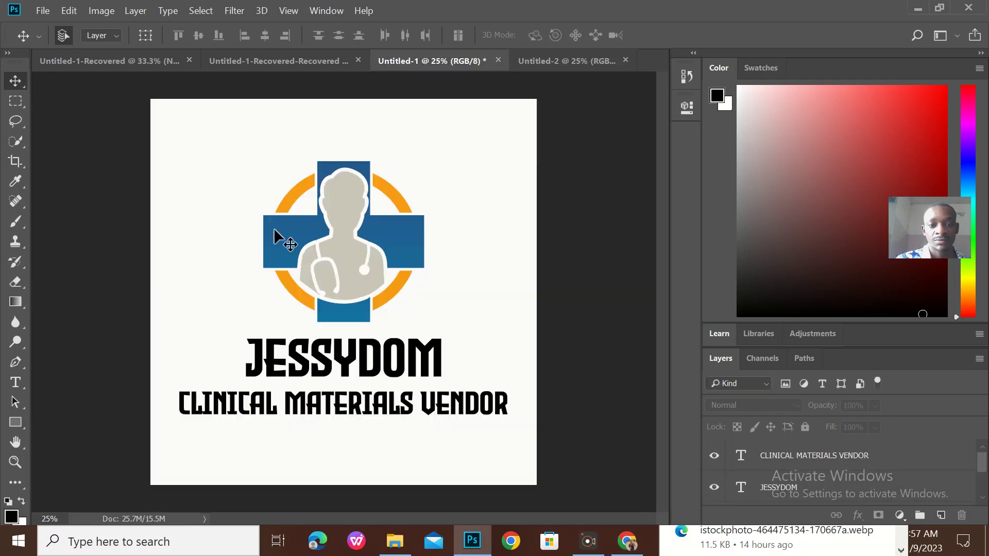
pyautogui.moveTo(346, 229); pyautogui.dragTo(349, 256)
pyautogui.click(219, 60)
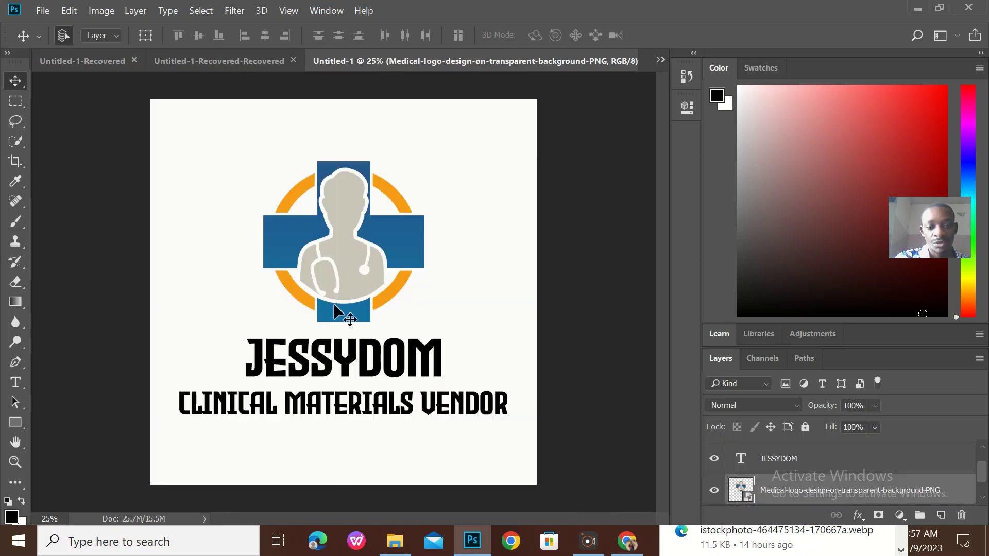
pyautogui.moveTo(355, 356); pyautogui.dragTo(248, 29)
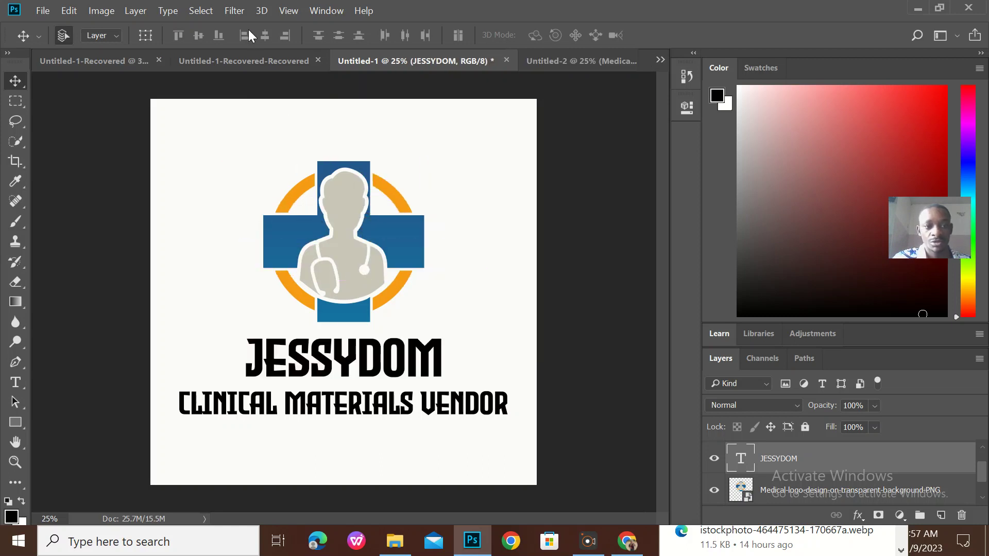
pyautogui.click(240, 61)
pyautogui.click(113, 61)
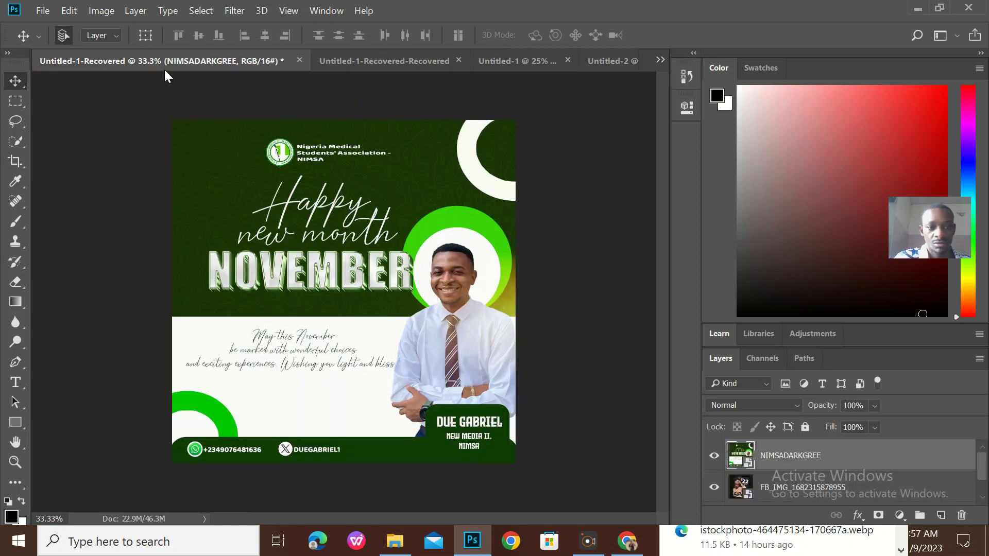
pyautogui.click(514, 53)
pyautogui.moveTo(364, 371); pyautogui.dragTo(340, 362)
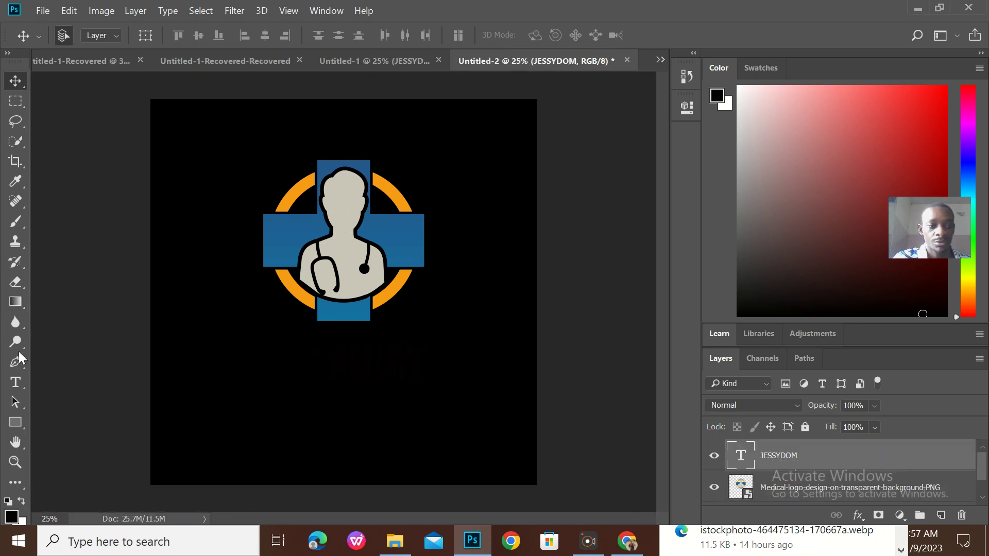
# Step: Change the "JESSYDOM" text colour in the black document to off-white fdf6f6
pyautogui.click(15, 382)
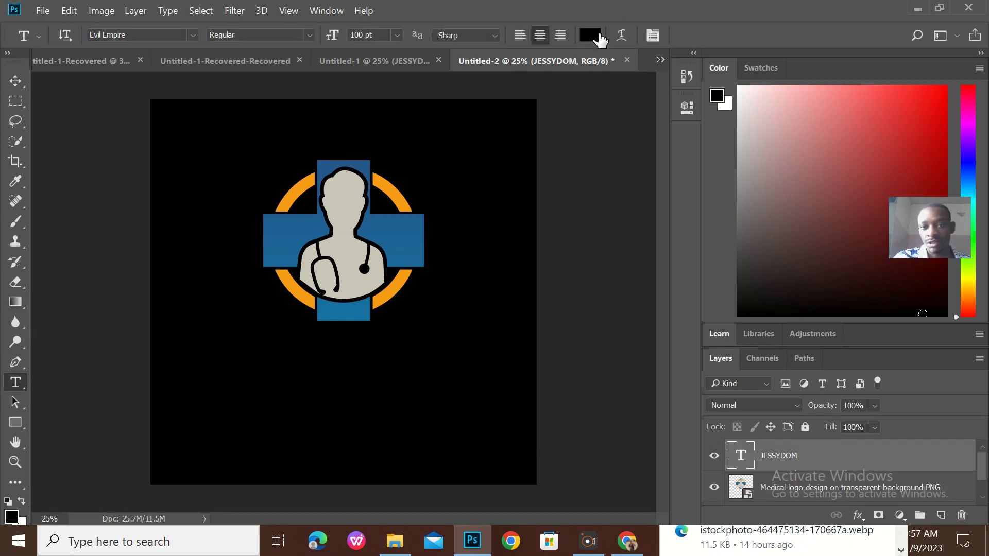
pyautogui.click(599, 39)
pyautogui.moveTo(520, 158); pyautogui.dragTo(447, 97)
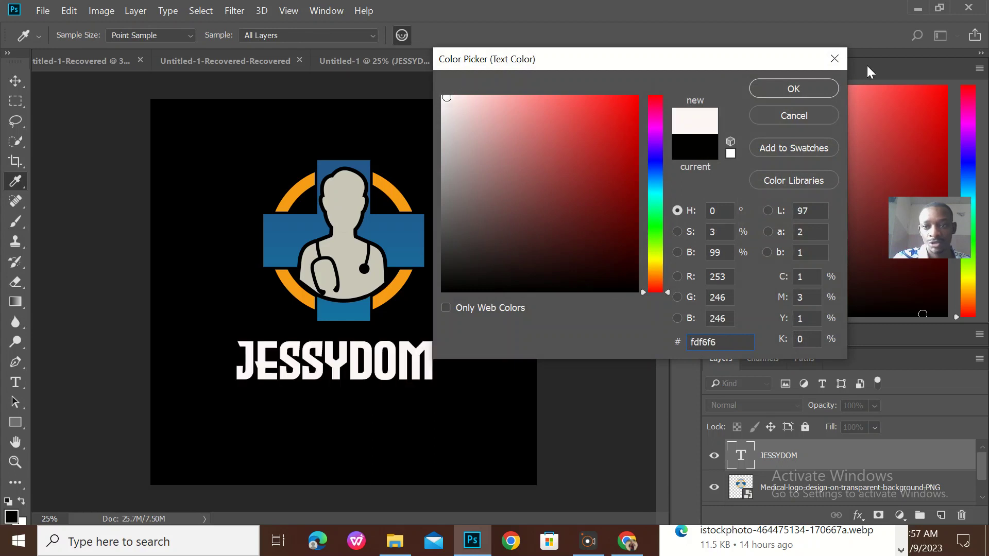
pyautogui.click(793, 88)
# Step: Copy the "CLINICAL MATERIALS VENDOR" text from Untitled-1 into the black Untitled-2 document, near the bottom of "JESSYDOM"
pyautogui.click(373, 59)
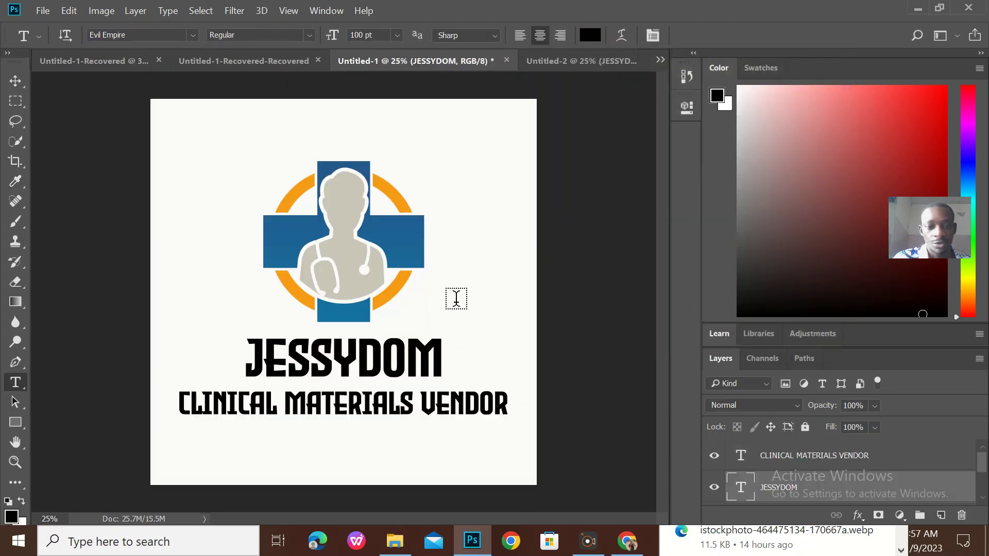
pyautogui.click(15, 81)
pyautogui.moveTo(364, 388); pyautogui.dragTo(357, 481)
pyautogui.moveTo(289, 390); pyautogui.dragTo(289, 392)
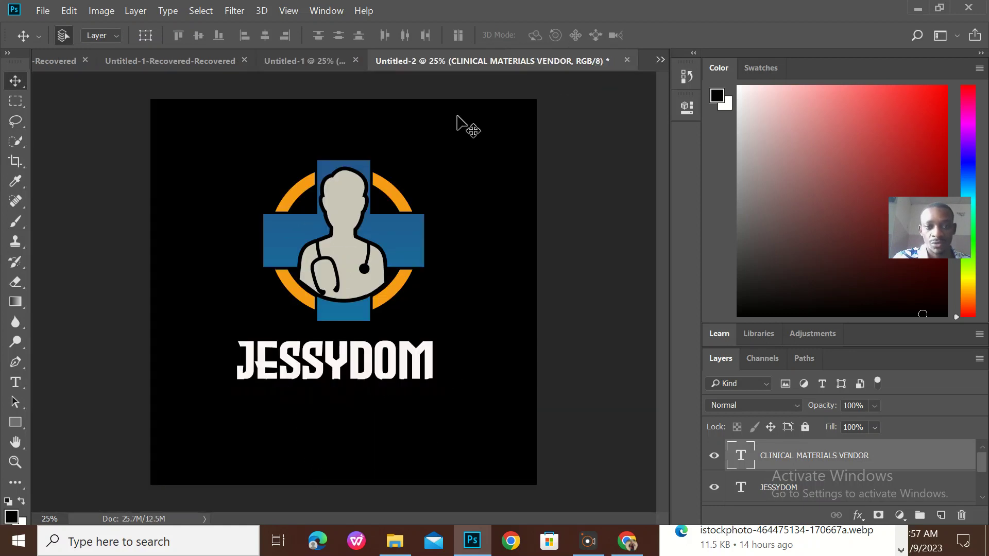
# Step: Change the "CLINICAL MATERIALS VENDOR" text colour in the black document to white ffffff
pyautogui.click(16, 382)
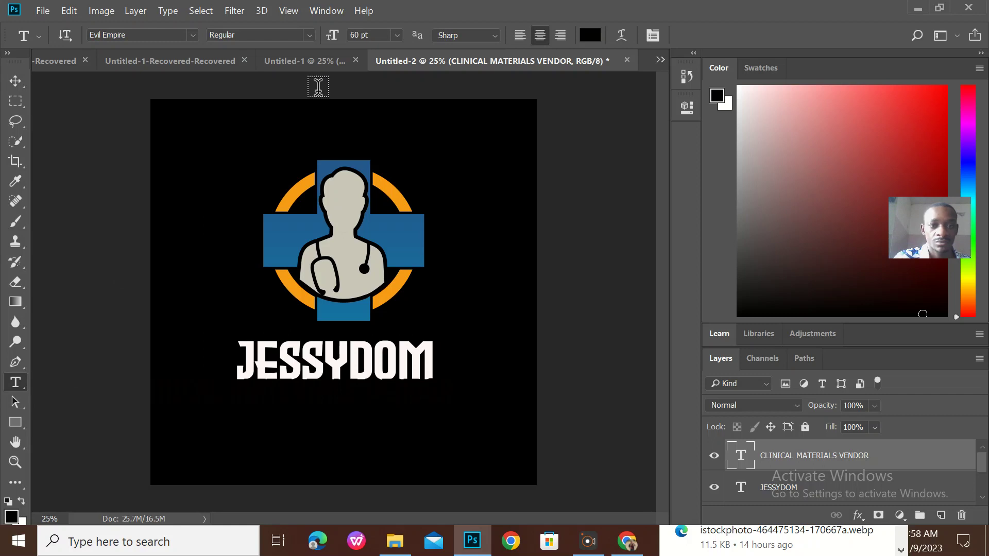
pyautogui.click(588, 36)
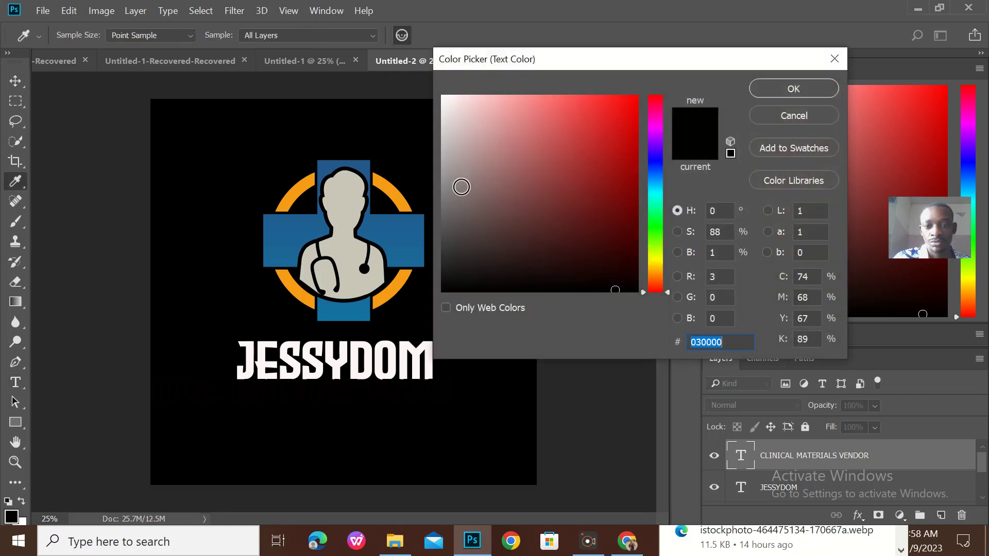
pyautogui.click(441, 95)
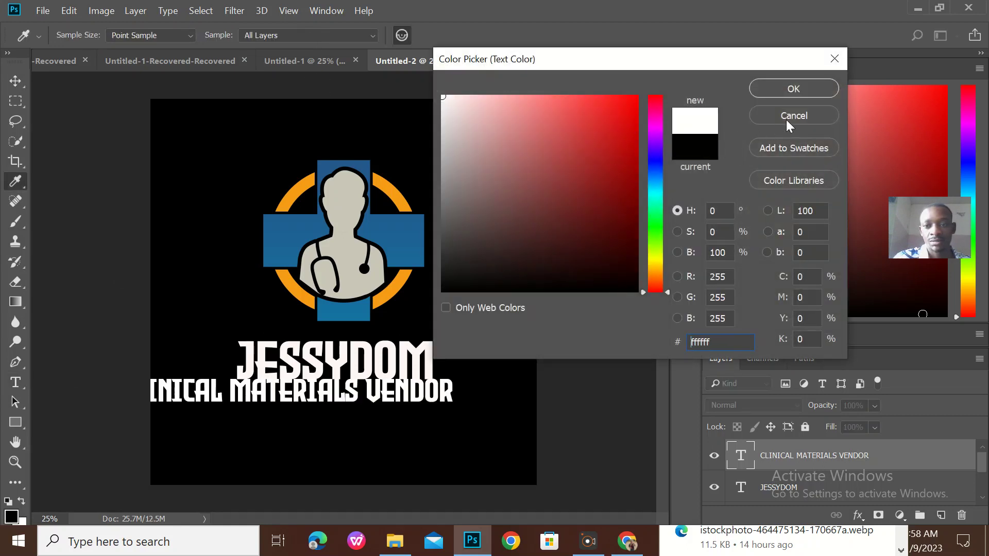
pyautogui.click(812, 82)
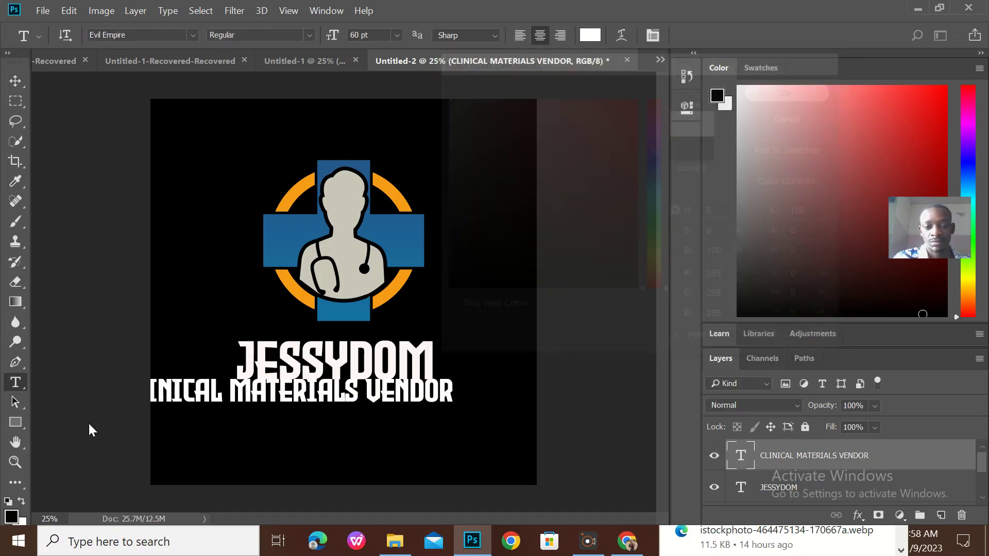
# Step: Centre "JESSYDOM" beneath the logo and align "CLINICAL MATERIALS VENDOR" centrally below it
pyautogui.click(15, 81)
pyautogui.moveTo(335, 357); pyautogui.dragTo(349, 356)
pyautogui.moveTo(347, 397); pyautogui.dragTo(394, 389)
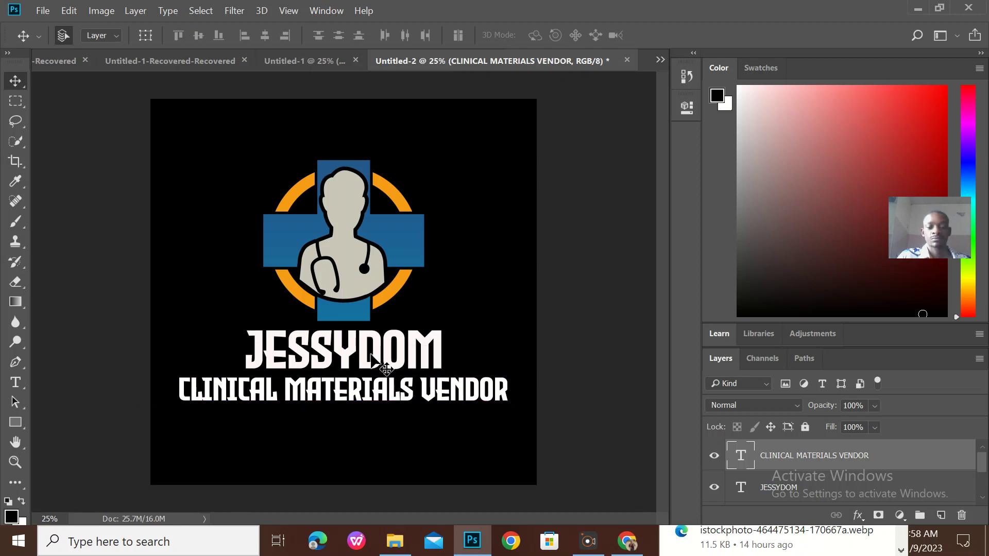
# Step: Add a Gradient Overlay to the medical logo layer and set the gradient's starting colour stop to orange f37007
pyautogui.click(360, 261)
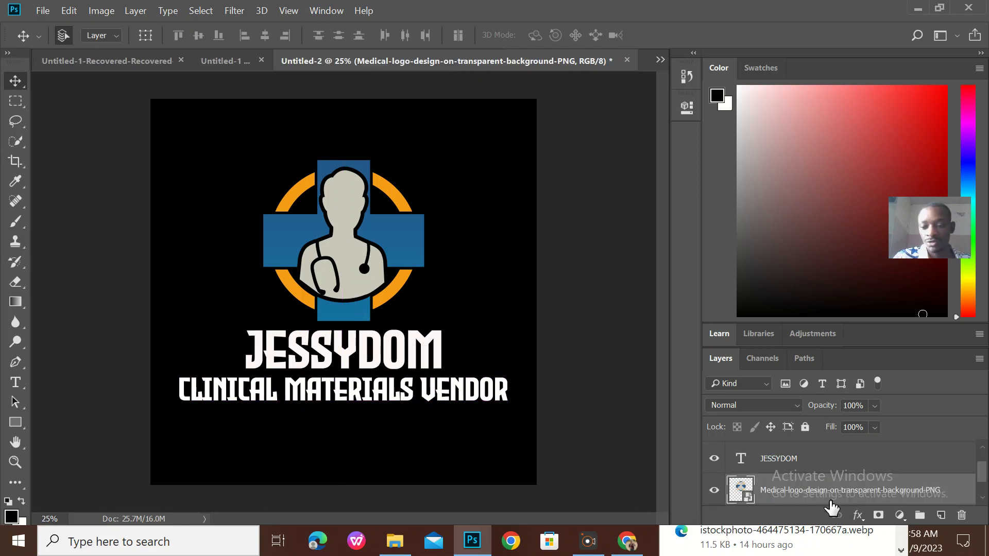
pyautogui.click(857, 515)
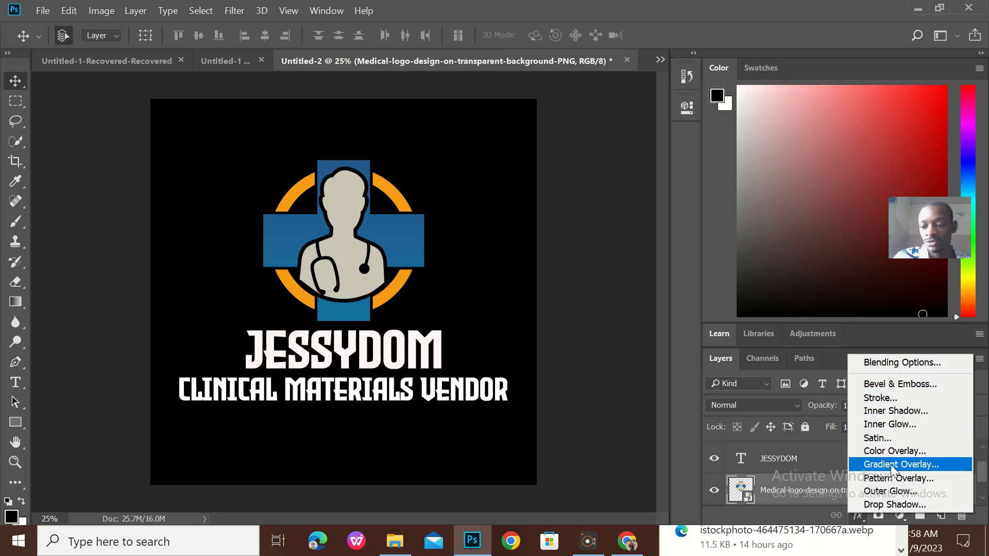
pyautogui.click(891, 464)
pyautogui.moveTo(582, 78); pyautogui.dragTo(714, 76)
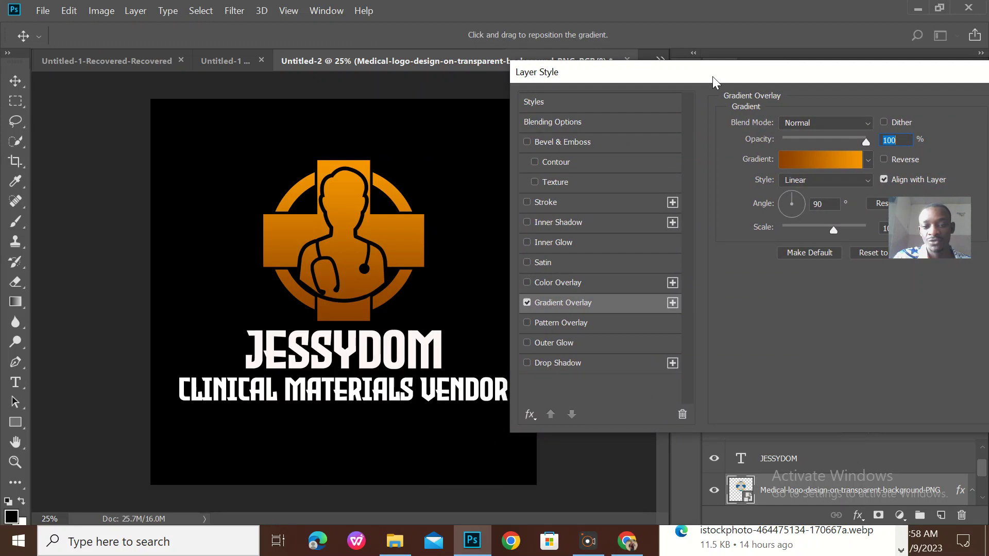
pyautogui.click(811, 163)
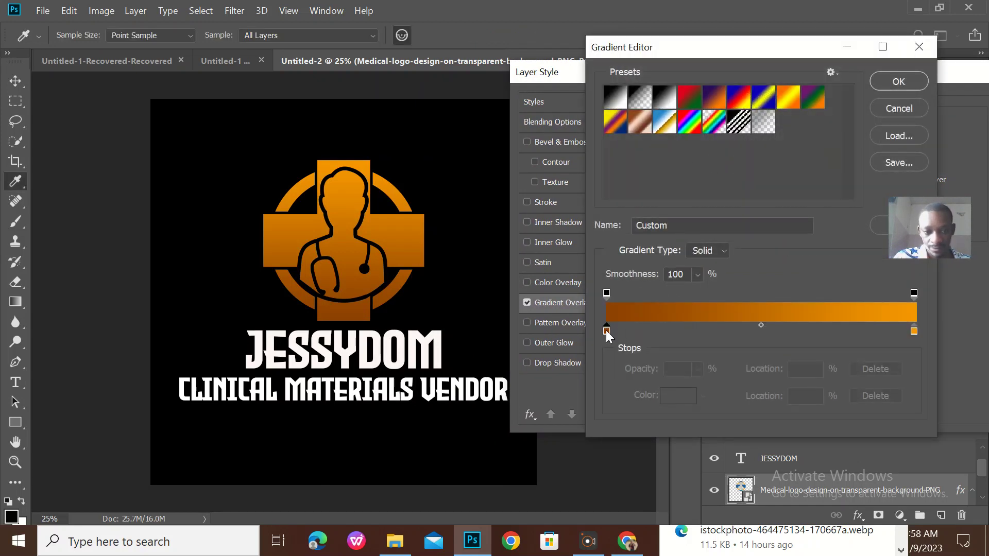
pyautogui.doubleClick(606, 329)
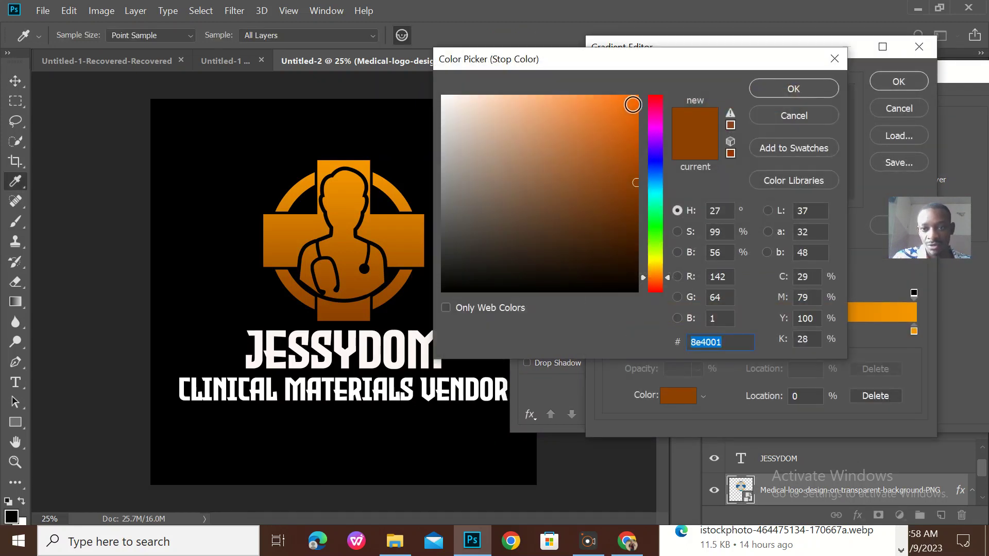
pyautogui.click(633, 104)
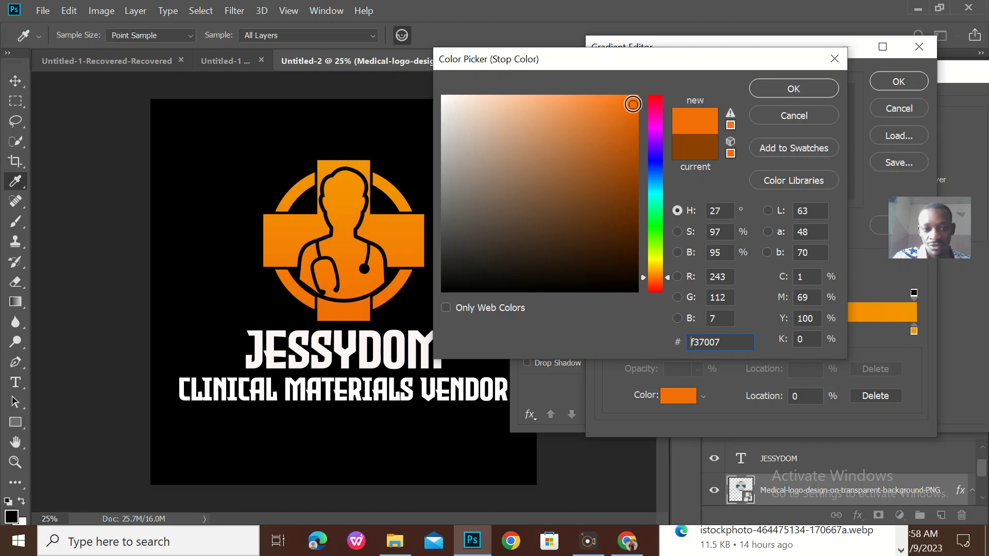
pyautogui.click(800, 89)
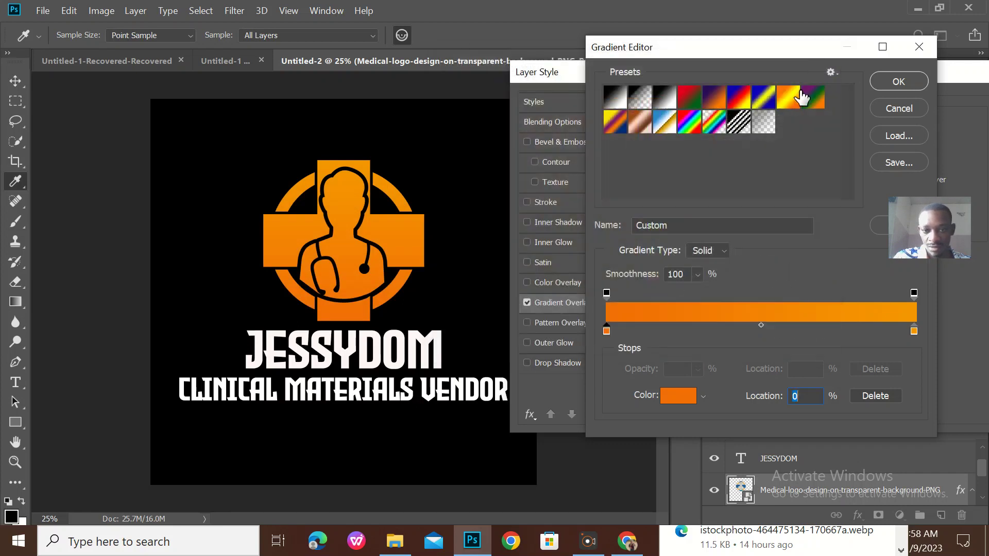
# Step: Set the logo gradient's end colour stop to yellow f6cb01 and apply the Gradient Overlay
pyautogui.doubleClick(914, 330)
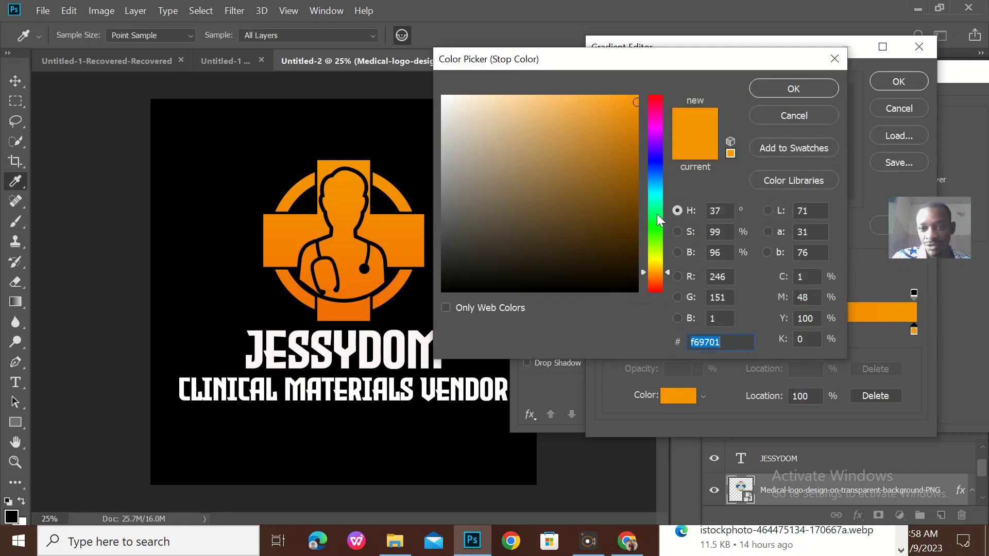
pyautogui.click(656, 265)
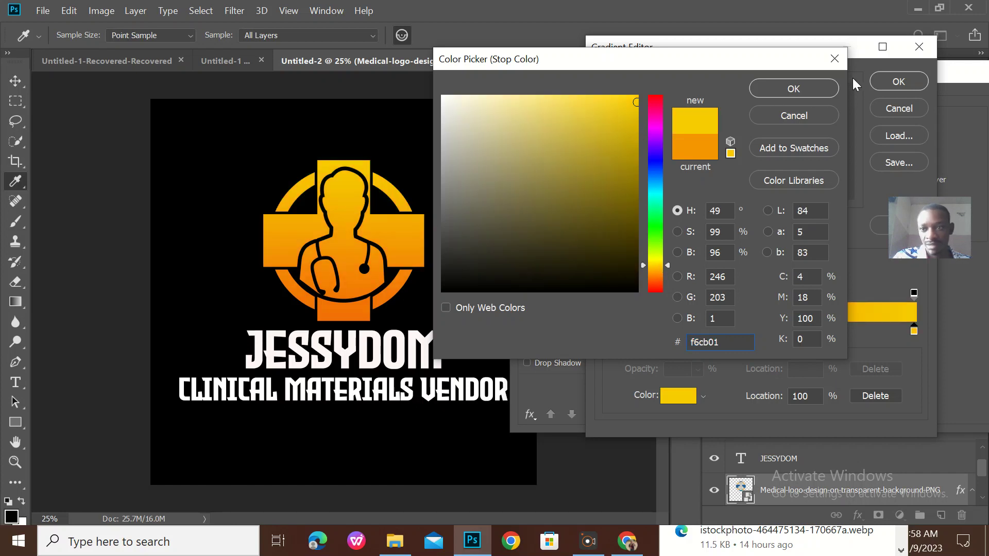
pyautogui.click(801, 91)
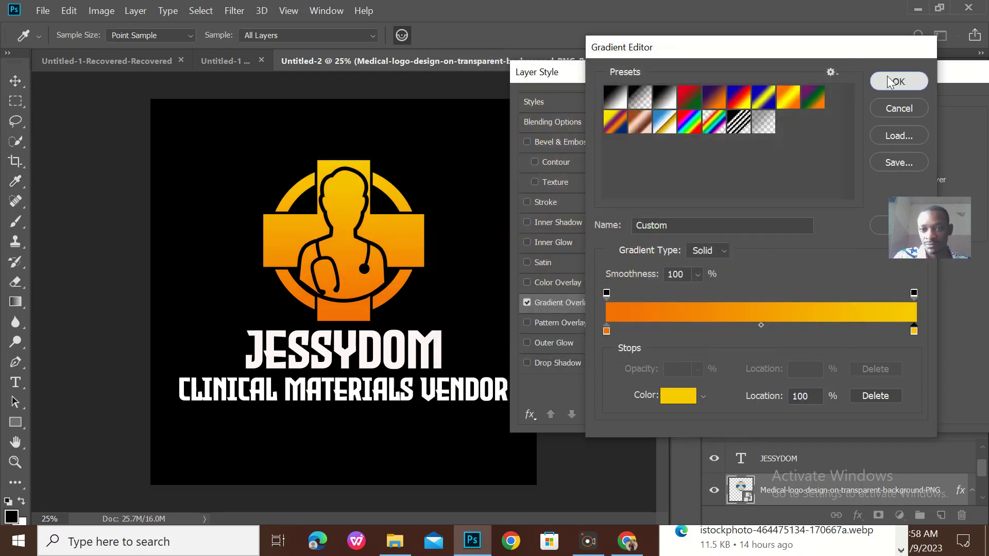
pyautogui.click(899, 81)
pyautogui.moveTo(961, 82); pyautogui.dragTo(739, 115)
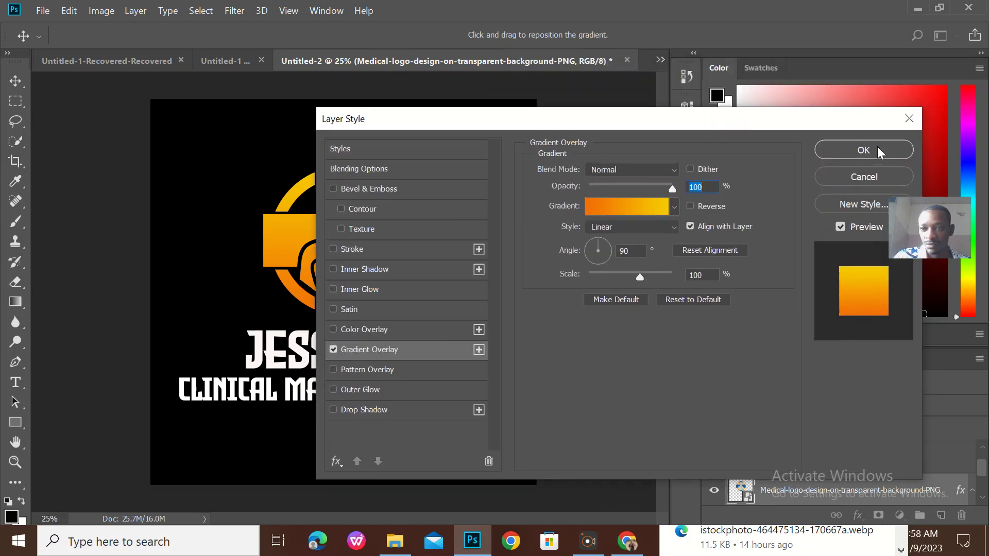
pyautogui.click(874, 147)
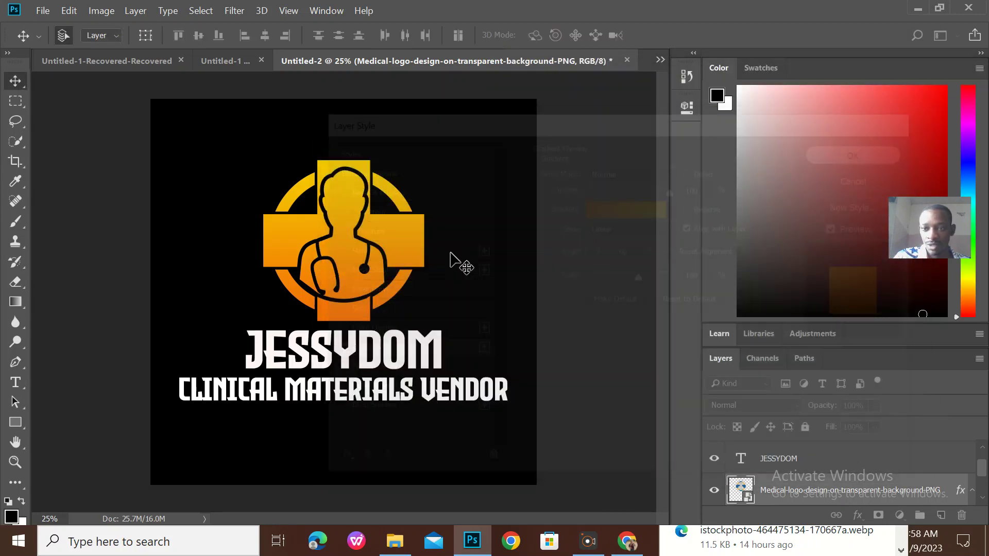
# Step: Add a Gradient Overlay with the same orange-to-yellow gradient to the "JESSYDOM" text layer
pyautogui.click(388, 341)
pyautogui.click(860, 515)
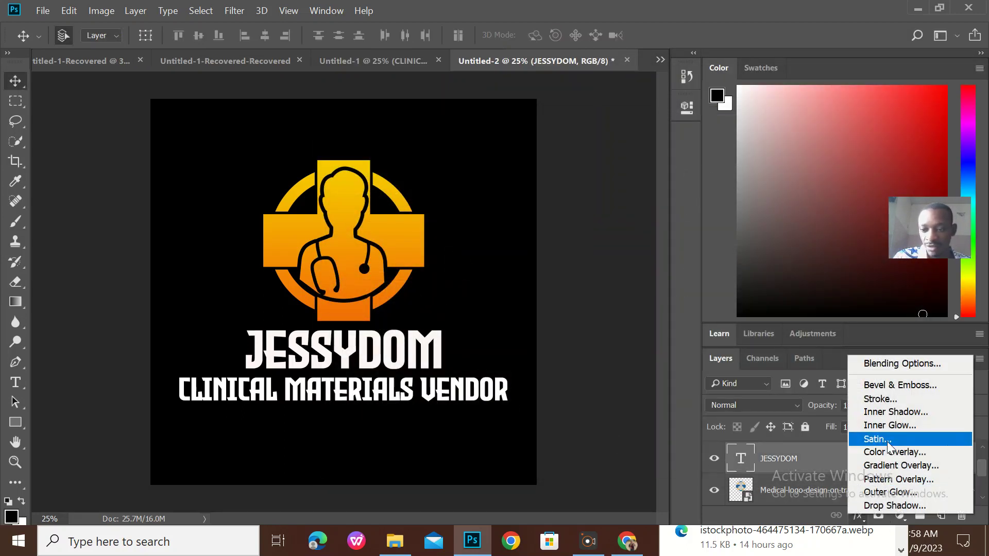
pyautogui.click(901, 465)
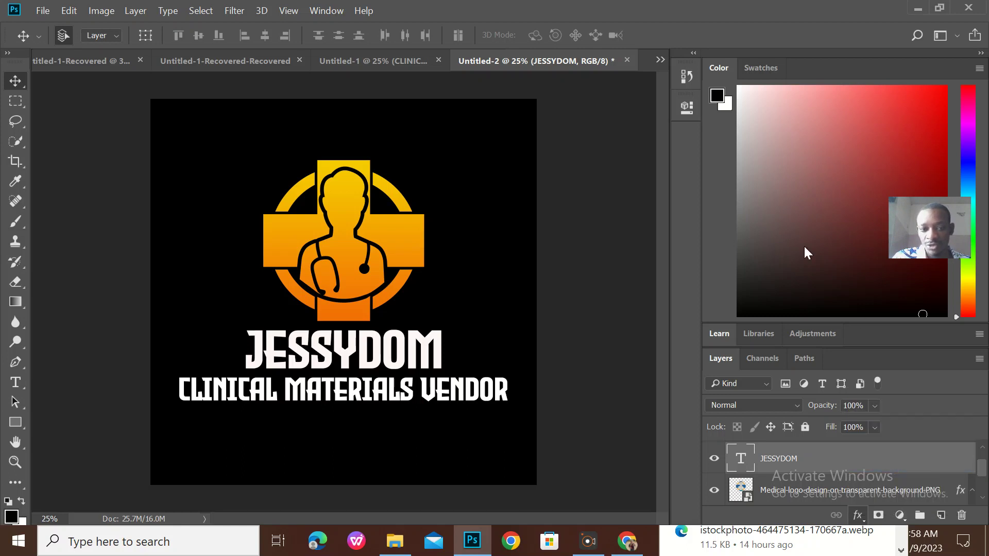
pyautogui.moveTo(664, 116); pyautogui.dragTo(727, 101)
pyautogui.click(913, 133)
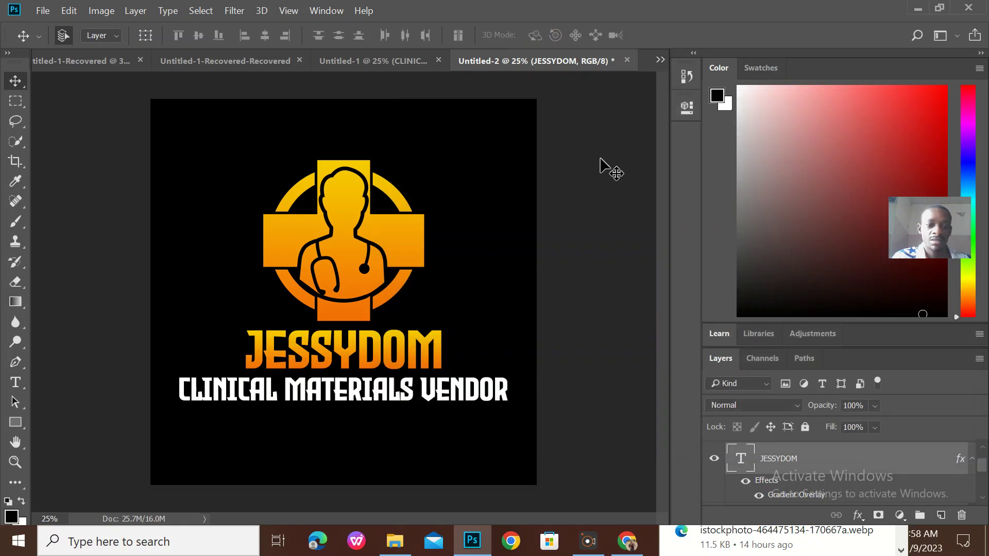
# Step: Add a Gradient Overlay to the "CLINICAL MATERIALS VENDOR" text and set the gradient's end colour stop to orange f69701
pyautogui.click(398, 398)
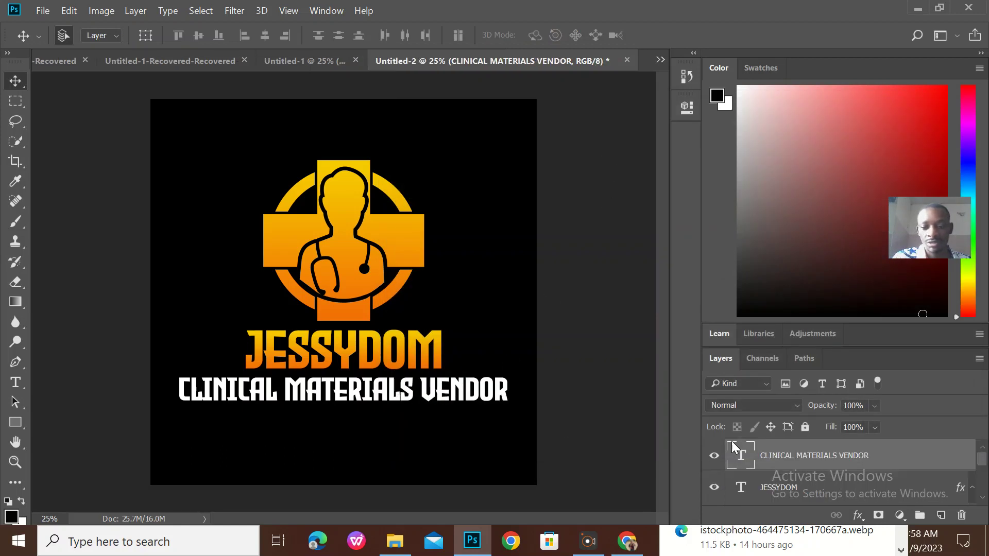
pyautogui.click(858, 515)
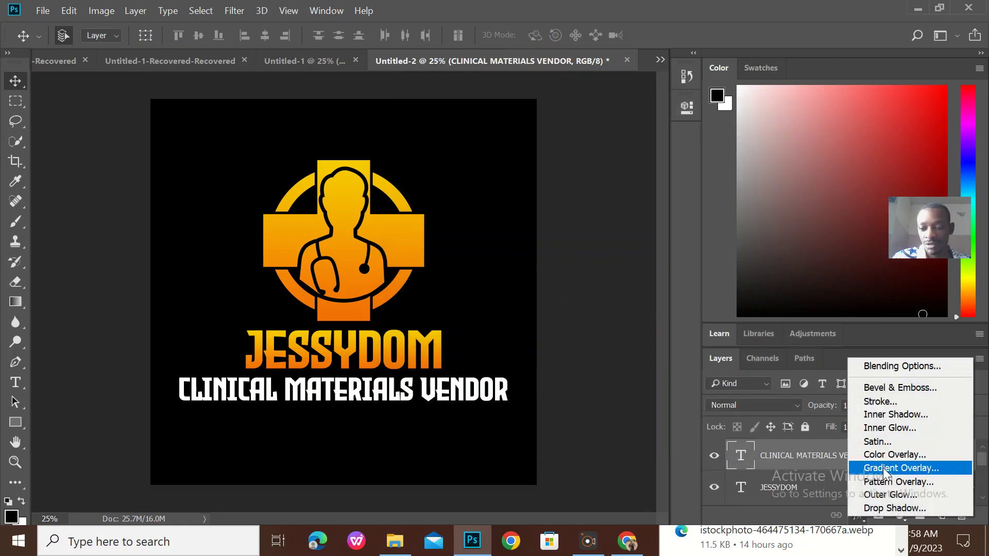
pyautogui.click(889, 469)
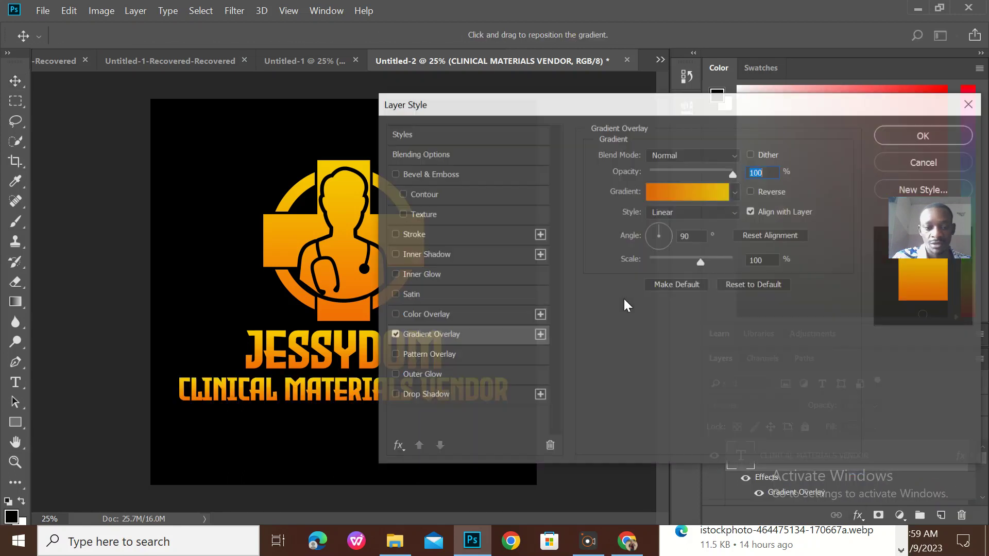
pyautogui.click(689, 195)
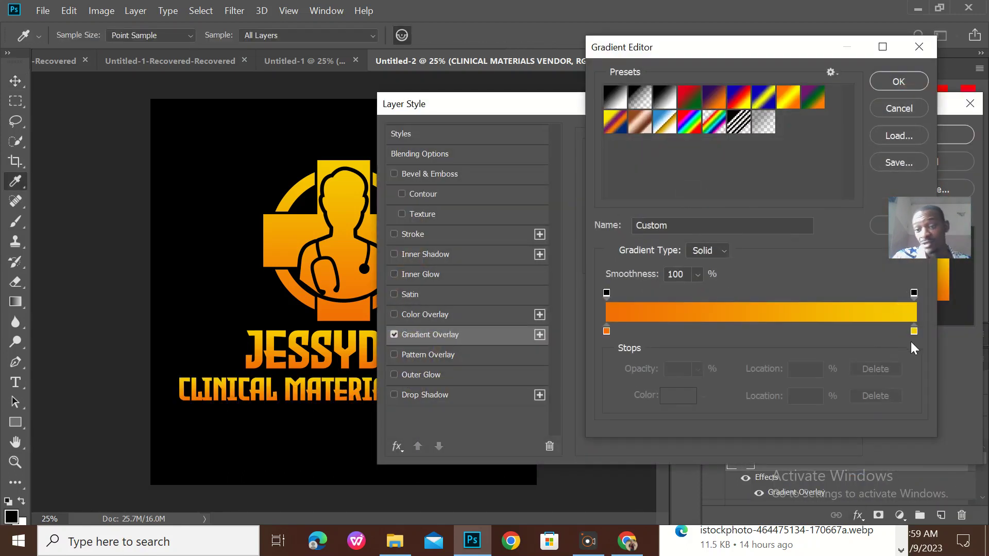
pyautogui.doubleClick(914, 330)
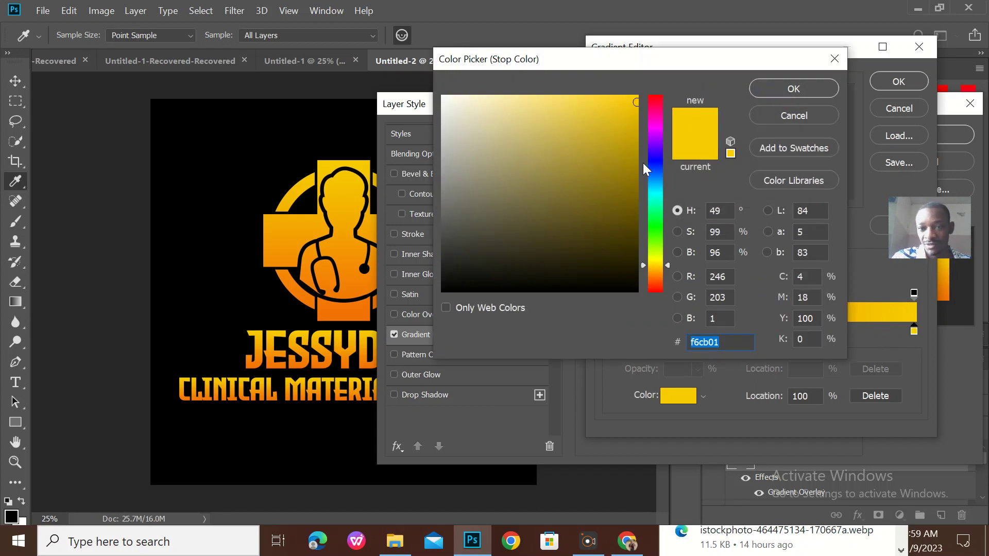
pyautogui.click(656, 272)
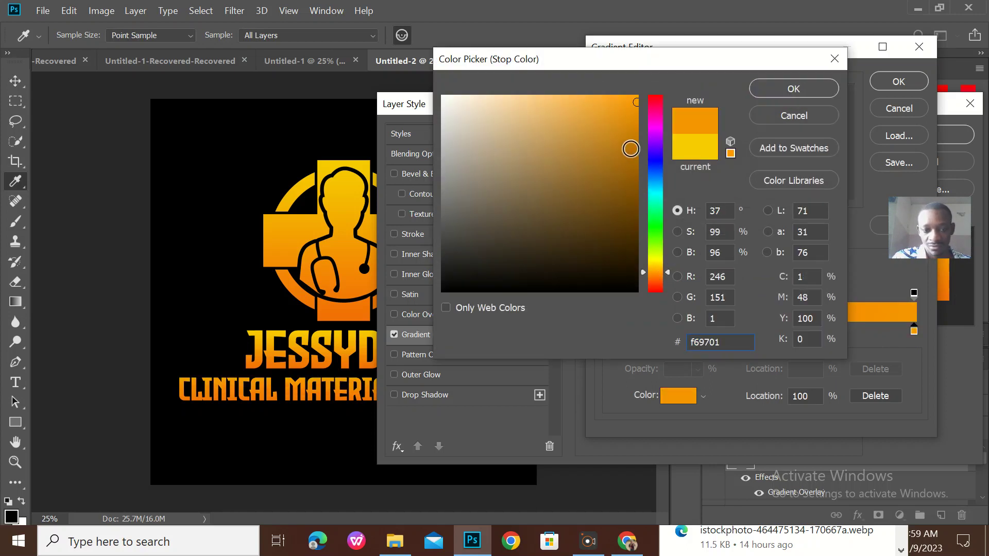
pyautogui.click(786, 87)
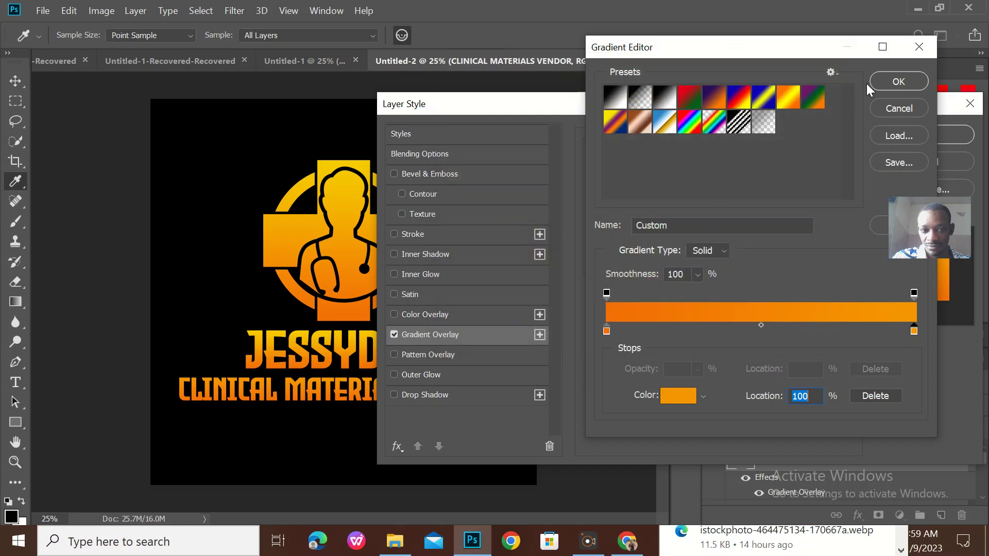
pyautogui.click(904, 81)
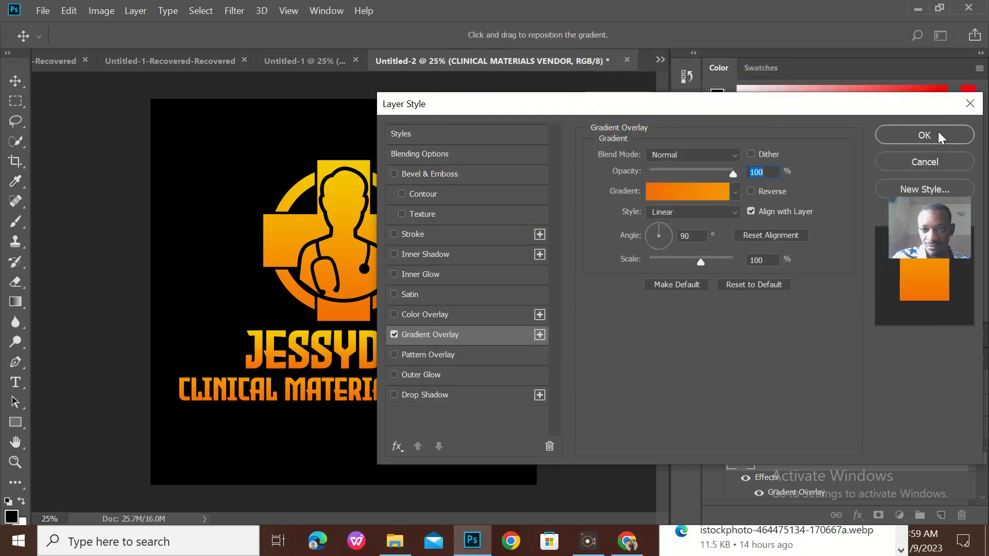
pyautogui.click(924, 135)
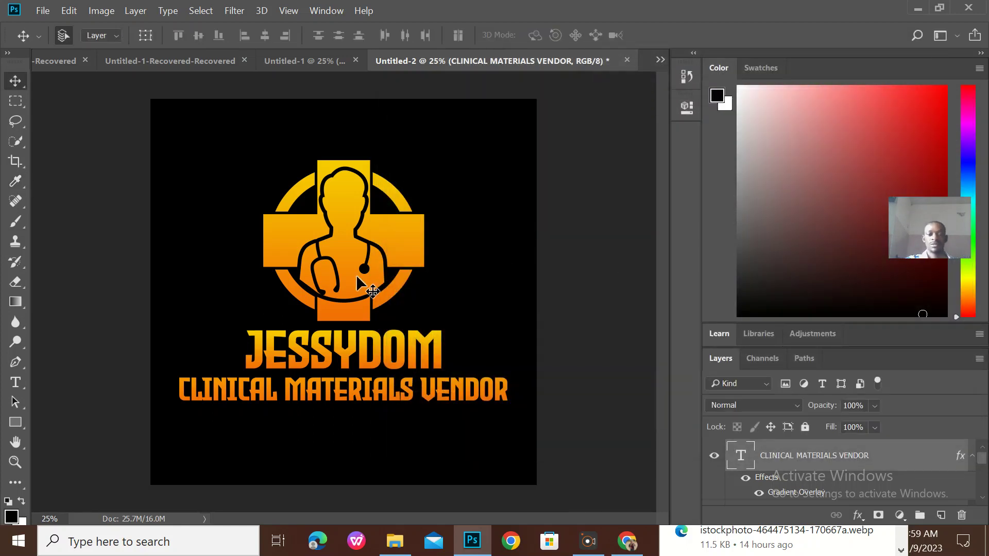
# Step: Save the white-background Untitled-1 document to the Desktop as a JPEG named jessydom2color
pyautogui.click(312, 62)
pyautogui.hotkey('ctrl', 'shift', 's')
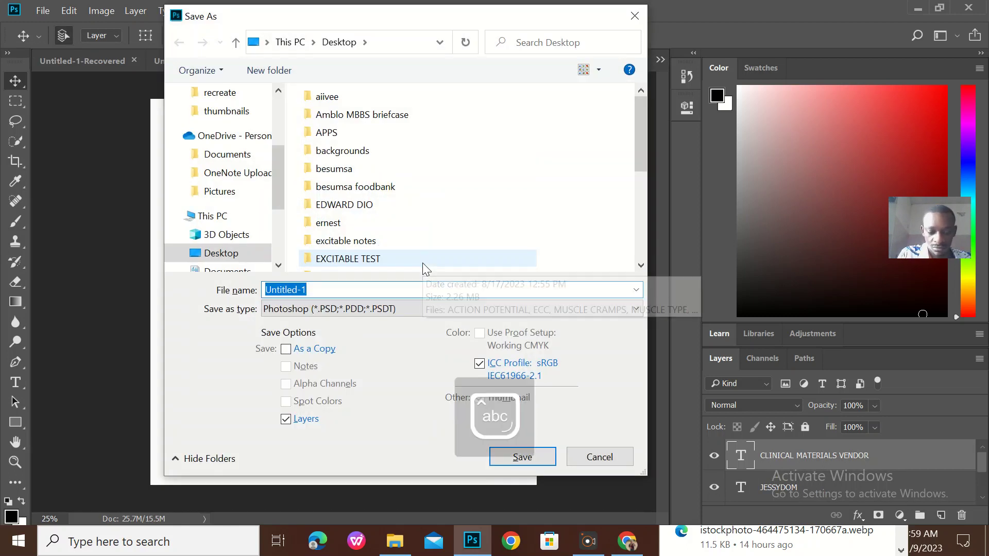
pyautogui.write('jessydom')
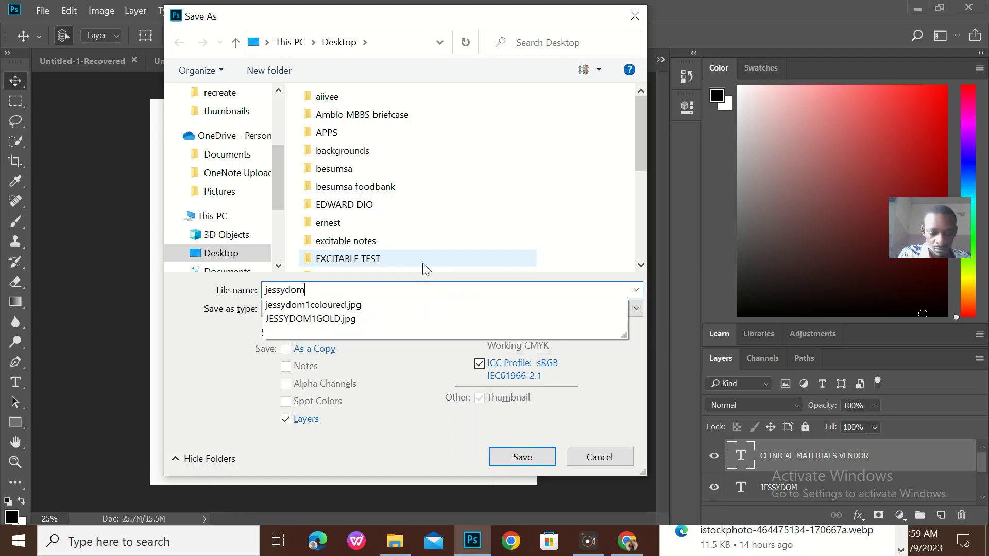
pyautogui.write('2color')
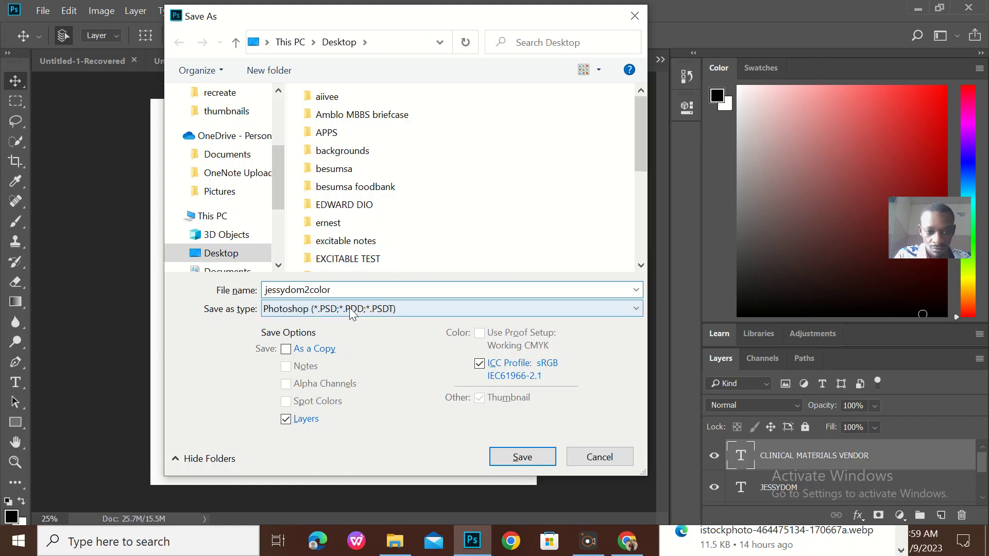
pyautogui.click(332, 308)
pyautogui.click(342, 143)
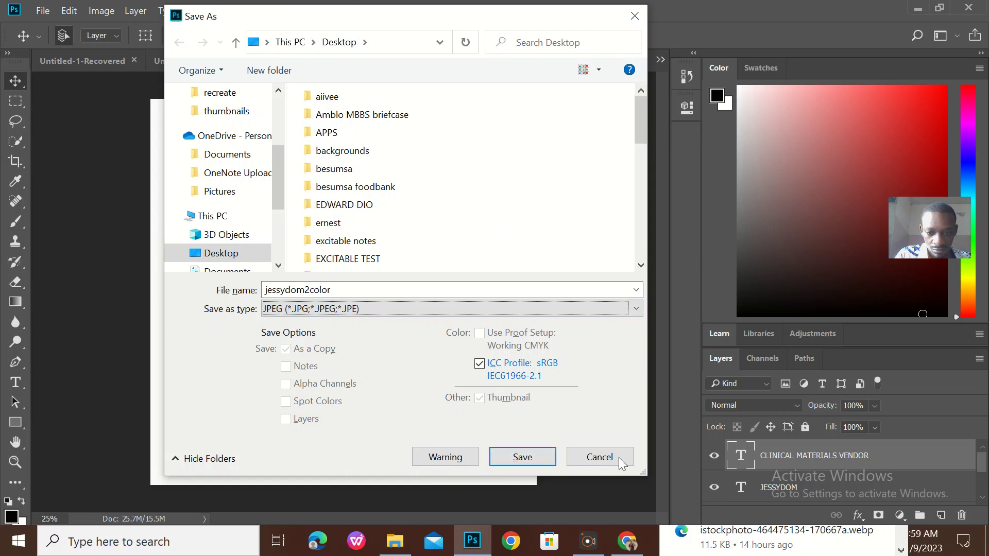
pyautogui.click(523, 457)
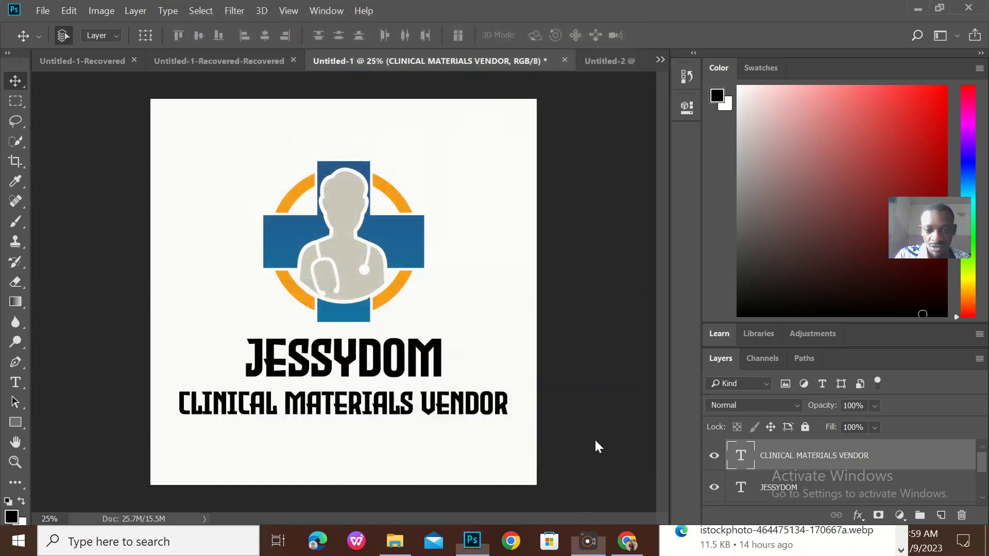
pyautogui.click(571, 108)
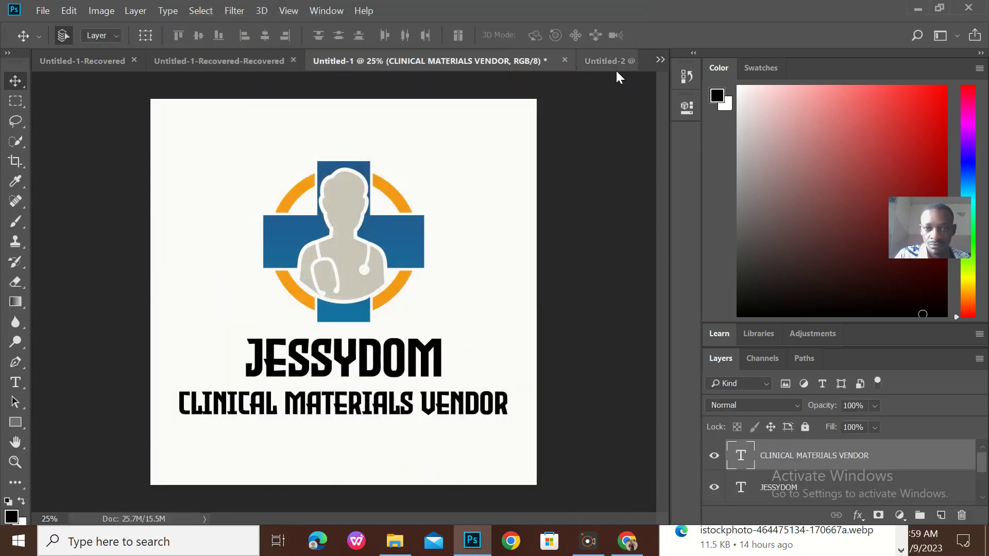
# Step: Save the black Untitled-2 document to the Desktop as a JPEG named jessygold2 at maximum quality 12
pyautogui.click(600, 61)
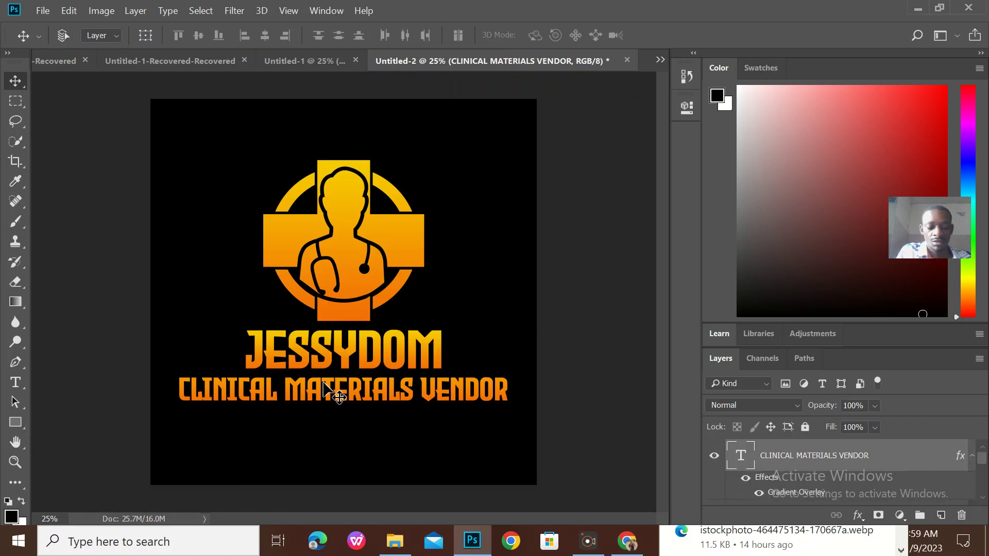
pyautogui.hotkey('ctrl', 'shift', 's')
pyautogui.write('jessydom')
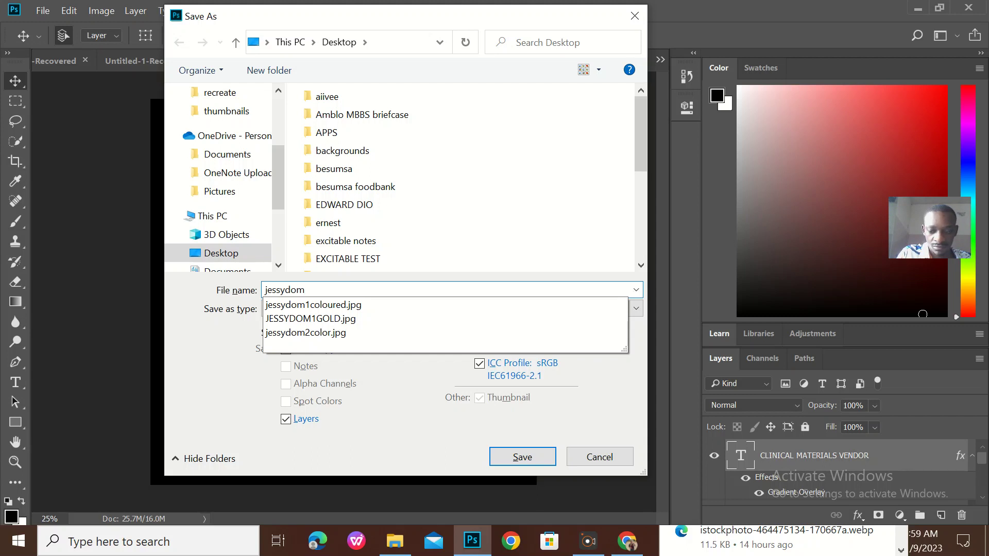
pyautogui.press('BackSpace')
pyautogui.press('BackSpace')
pyautogui.press('BackSpace')
pyautogui.write('gold2')
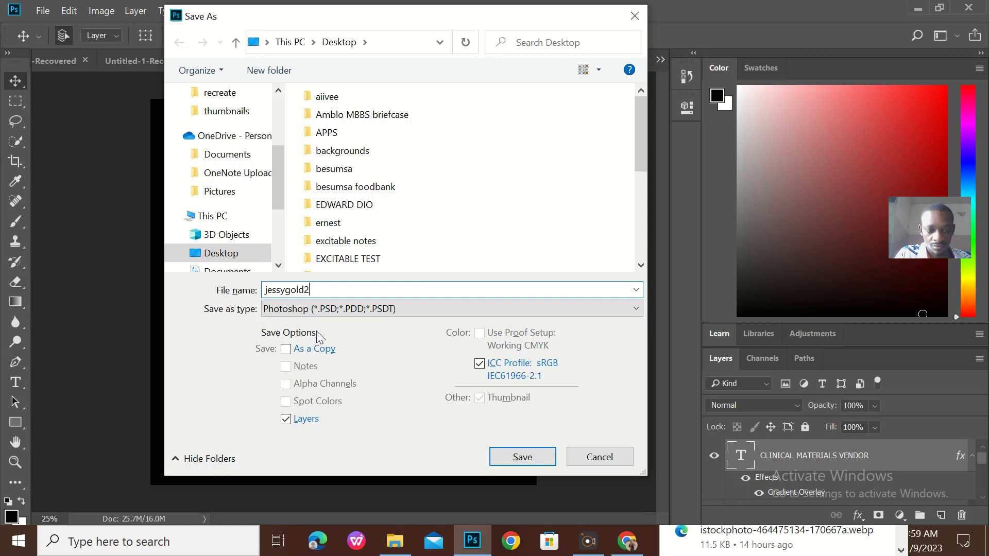
pyautogui.click(321, 311)
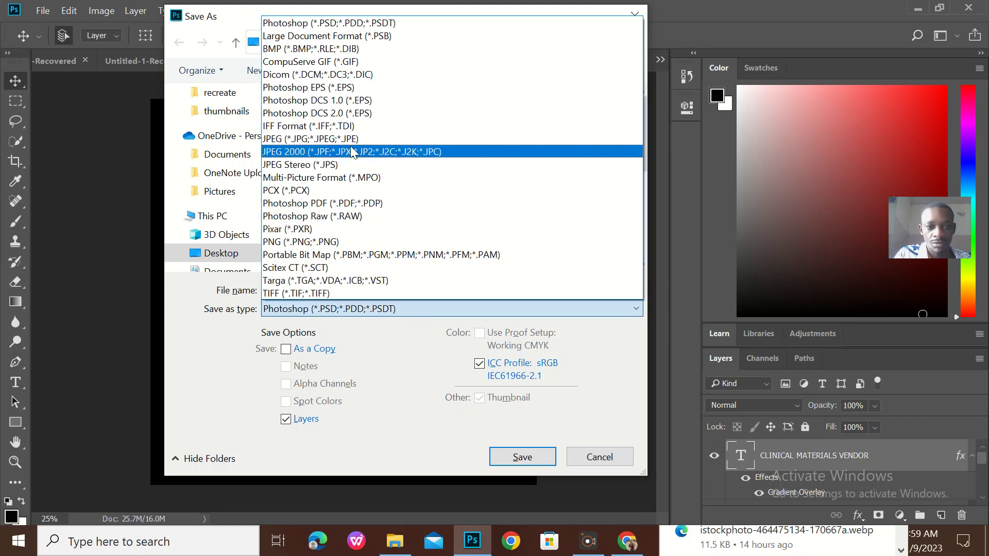
pyautogui.click(351, 149)
pyautogui.click(520, 460)
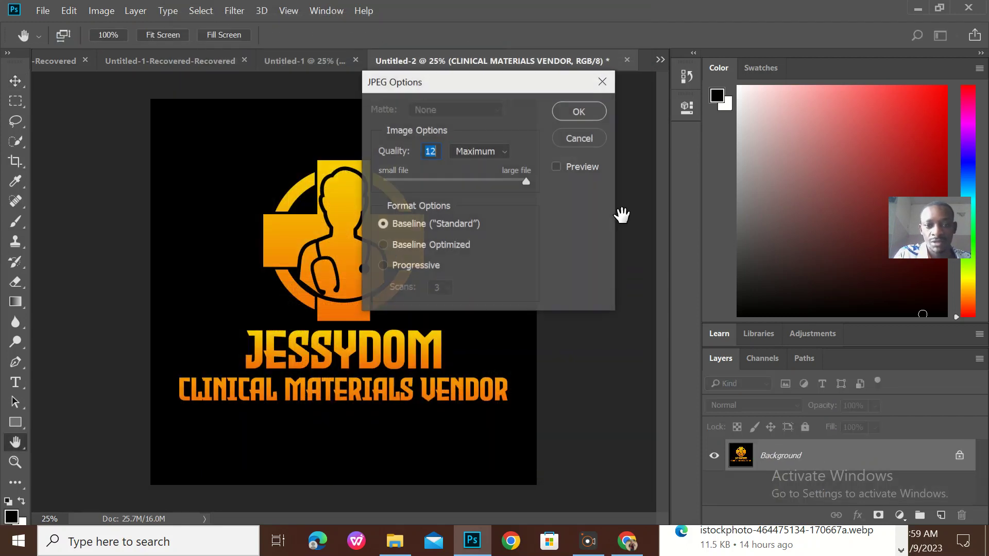
pyautogui.click(580, 115)
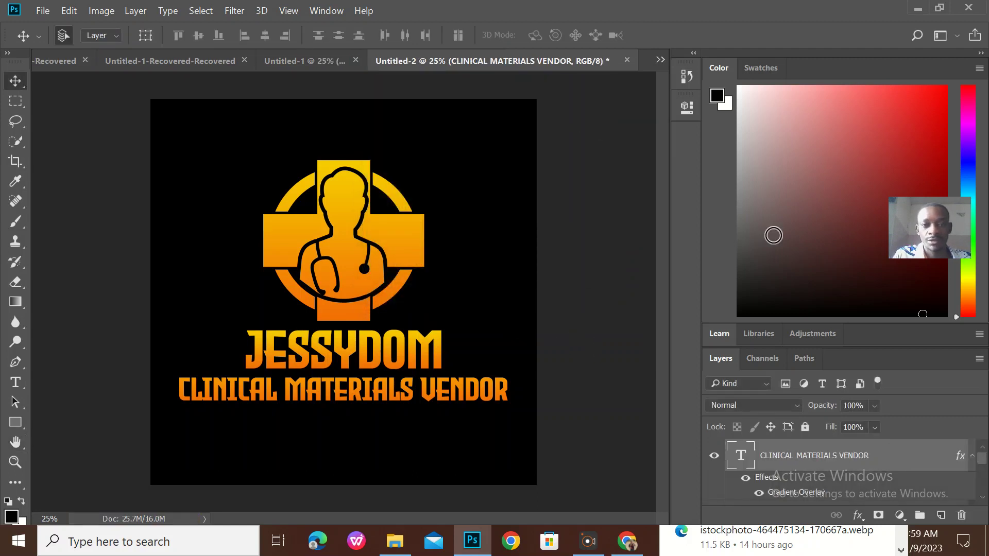
# Step: Open the exported jessygold2 image from the desktop and review it alongside the other saved JESSYDOM logo versions
pyautogui.click(923, 10)
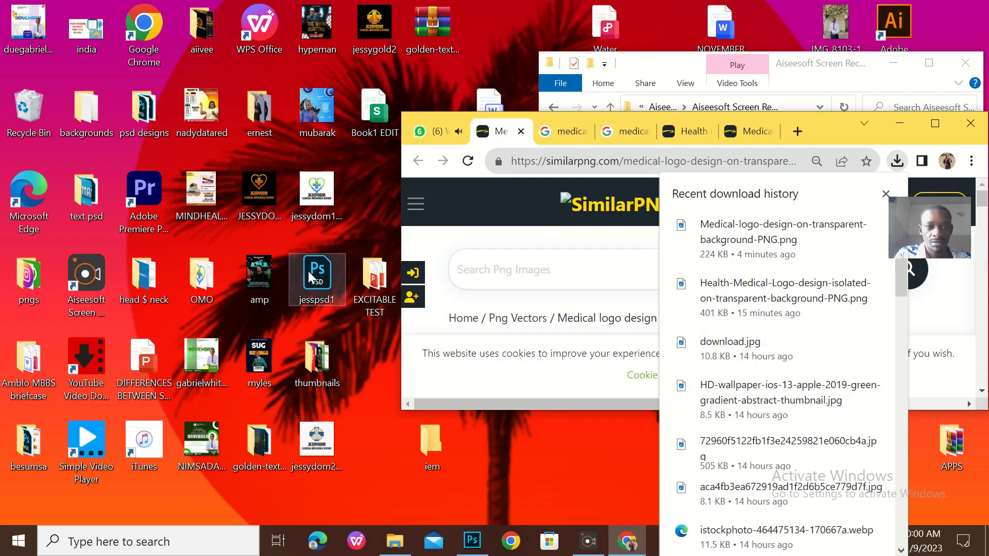
pyautogui.doubleClick(385, 29)
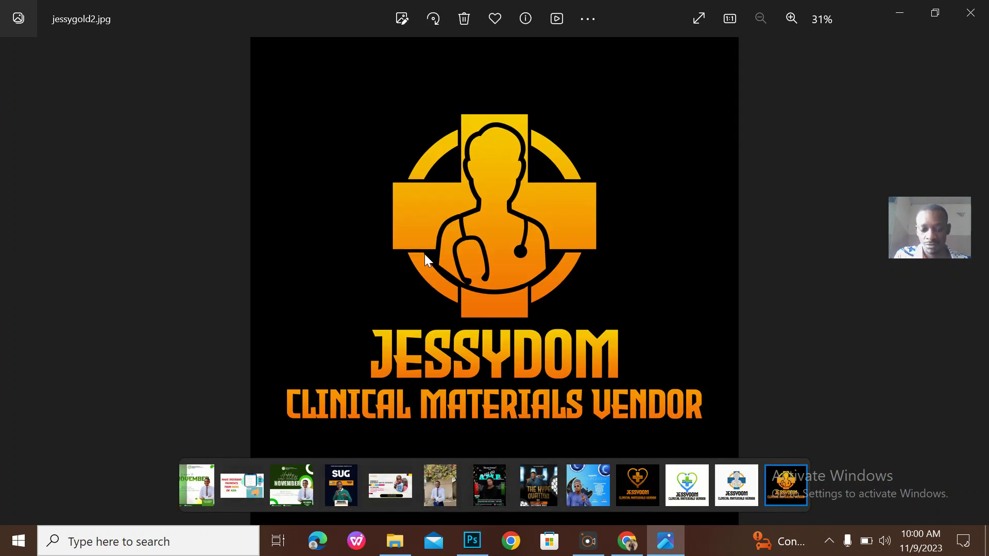
pyautogui.press('Left')
pyautogui.press('Left')
pyautogui.press('Left')
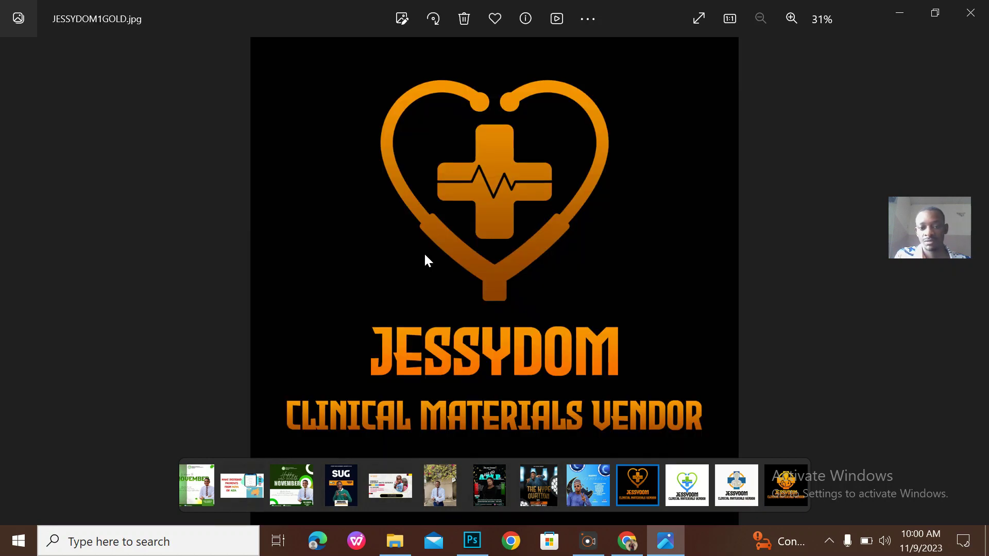
pyautogui.press('Right')
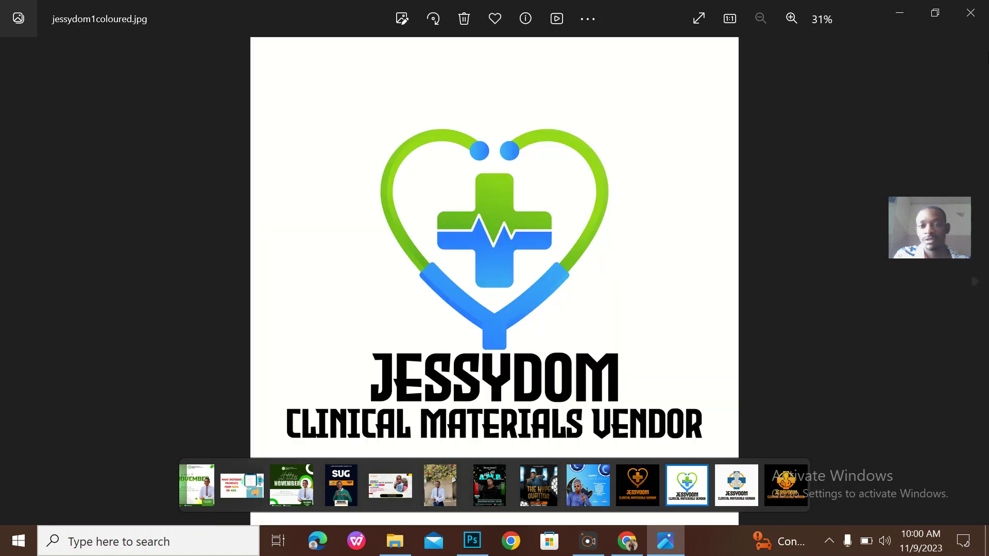
pyautogui.click(899, 11)
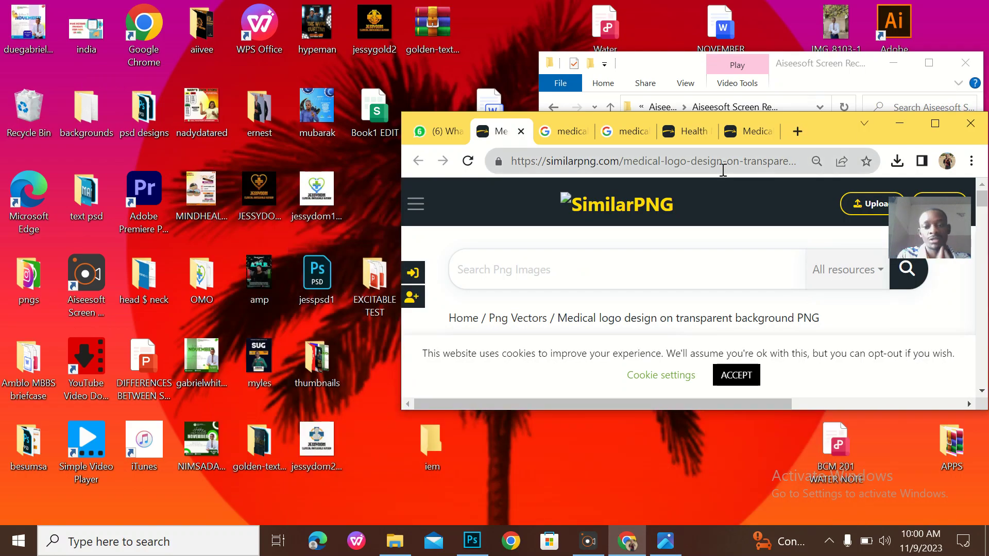